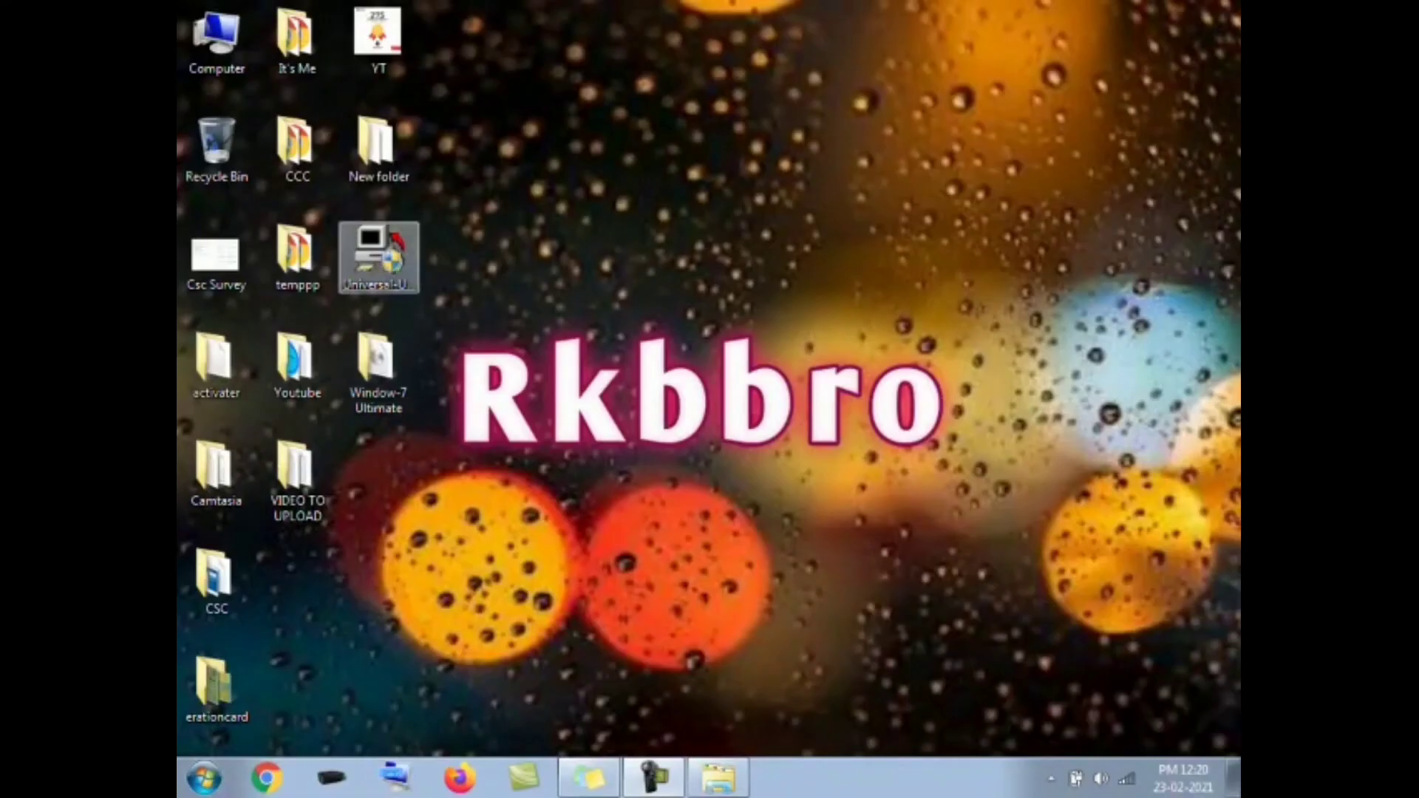
Launch Universal USB Installer from the desktop, close the Libraries window, and accept the license agreement.
{"action": "left_click", "coordinate": [378, 251]}
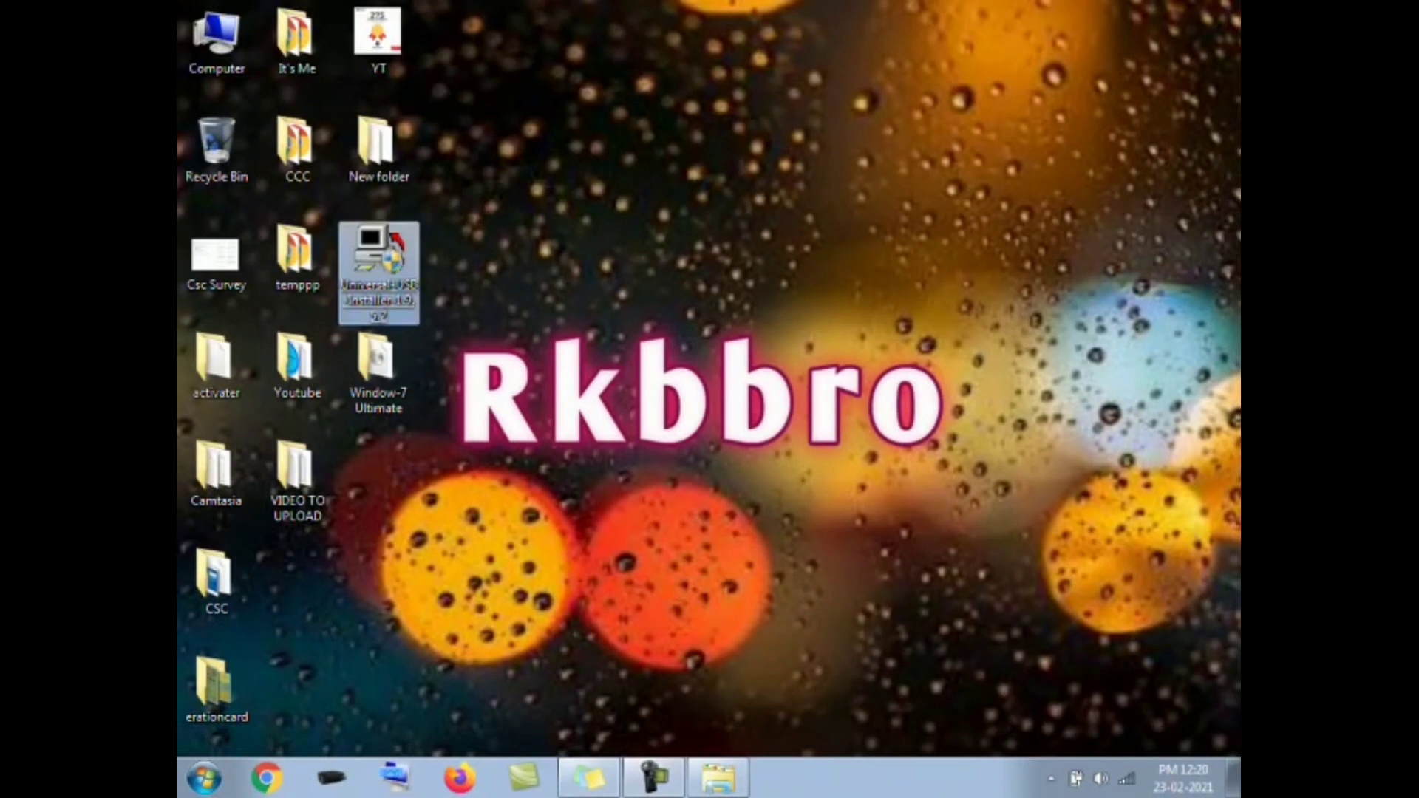
{"action": "left_click", "coordinate": [532, 274]}
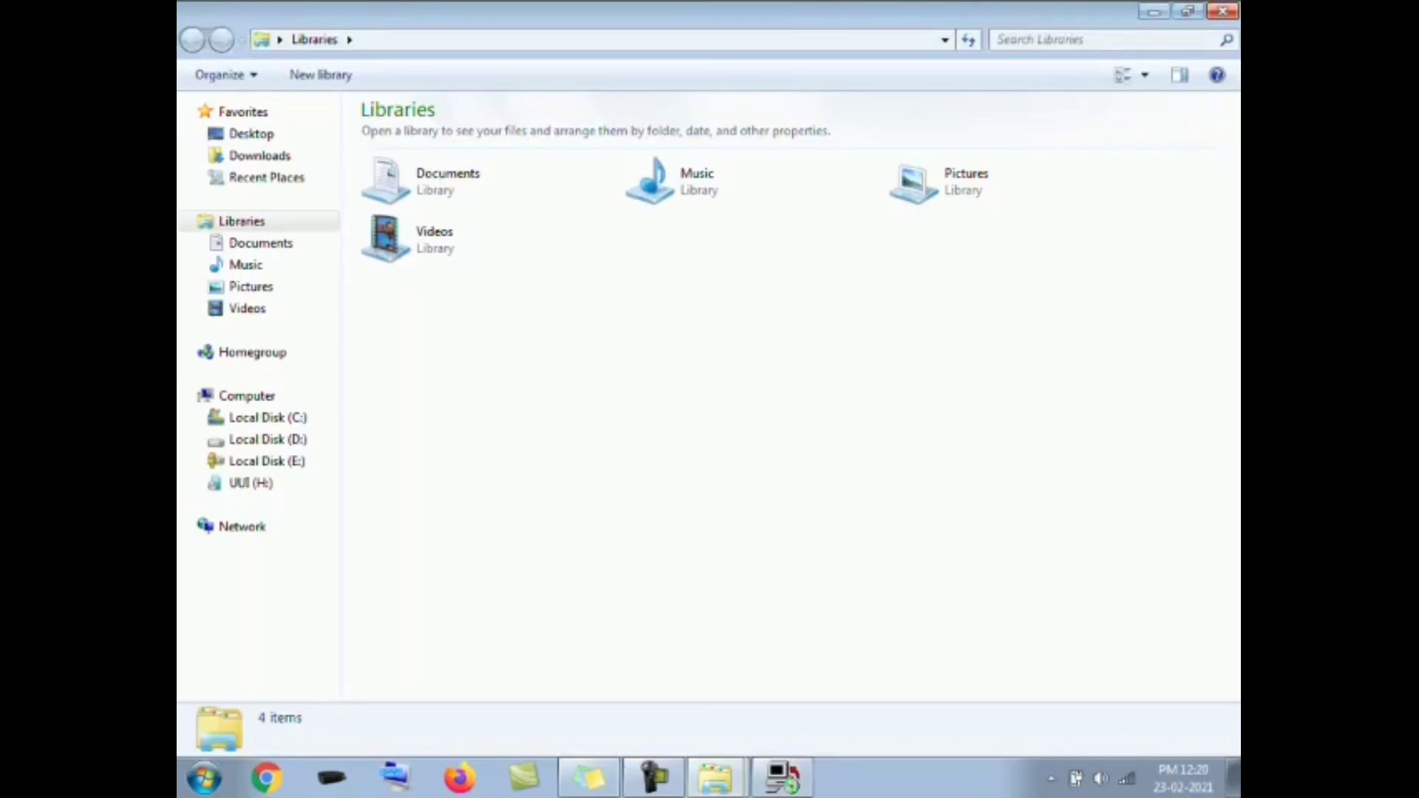
{"action": "left_click", "coordinate": [1223, 11]}
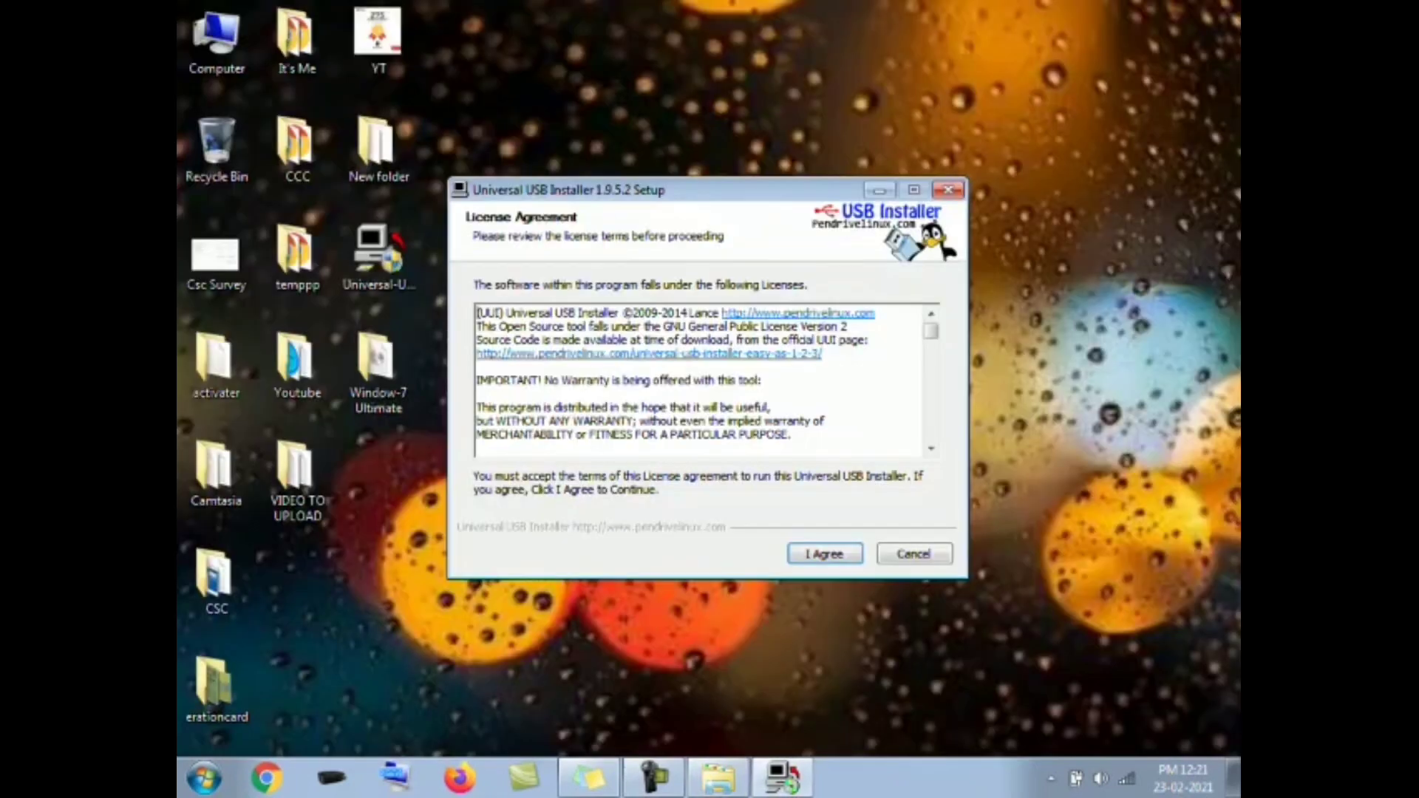
{"action": "scroll", "coordinate": [702, 381], "scroll_direction": "down", "scroll_amount": 12}
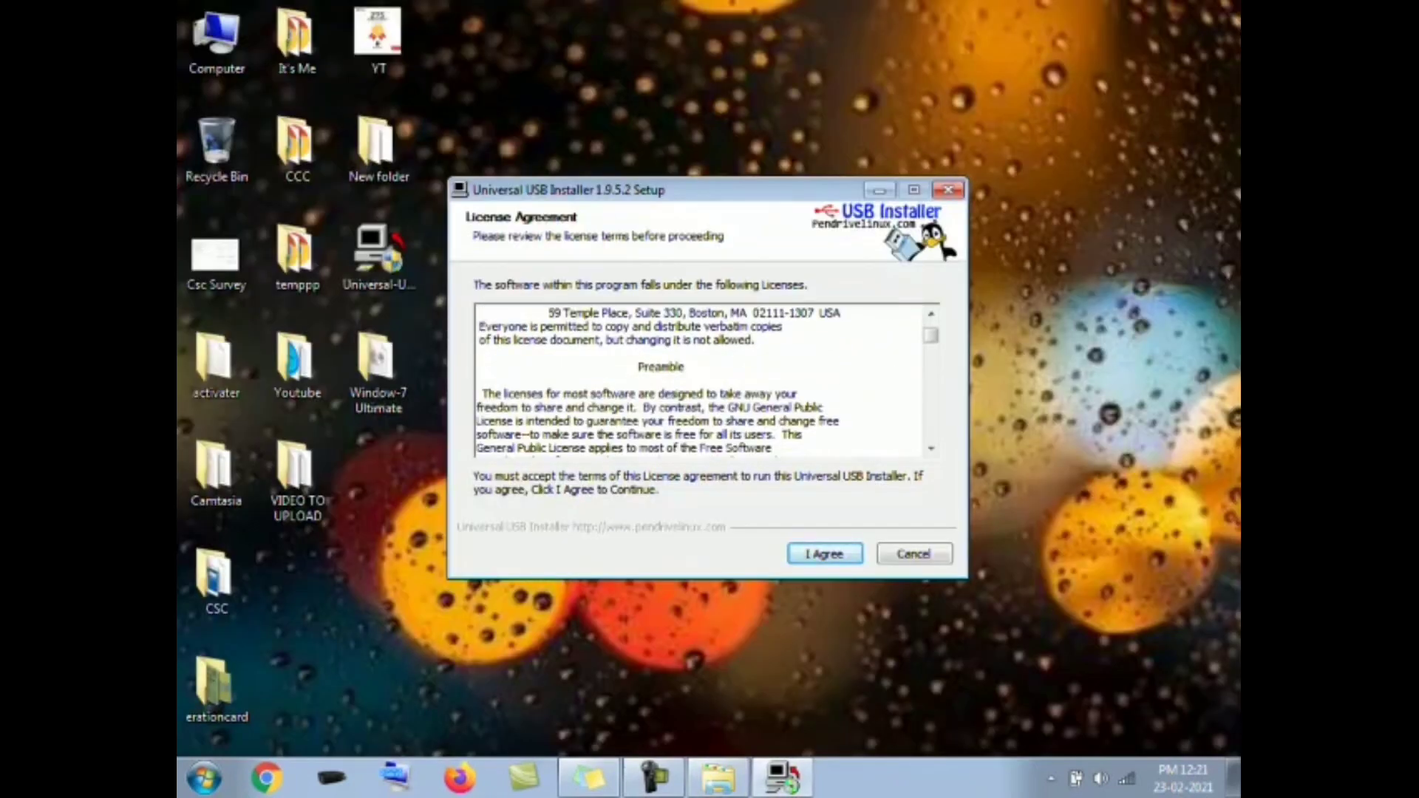
{"action": "left_click", "coordinate": [824, 553]}
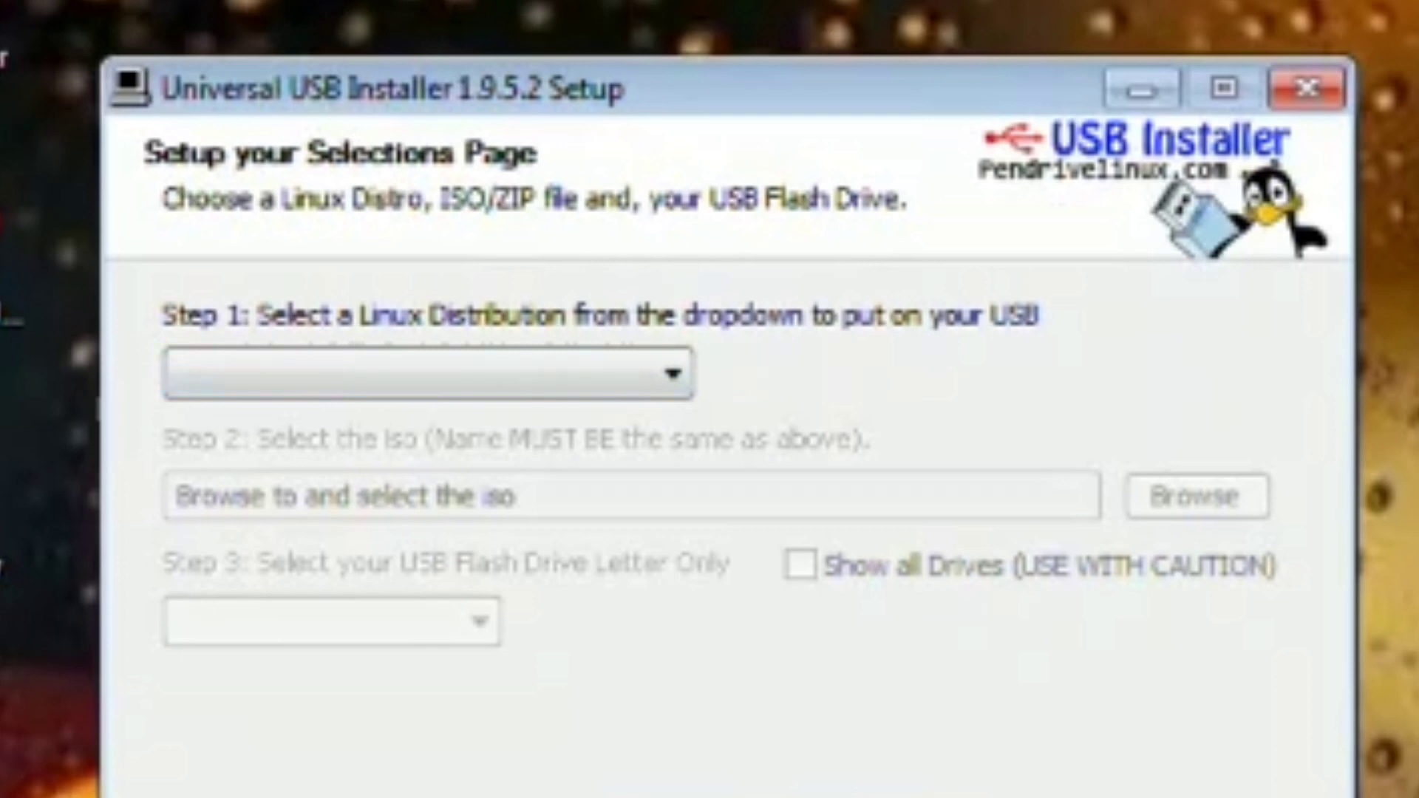
Choose Windows 7 Installer as the distribution to put on the USB drive.
{"action": "left_click", "coordinate": [517, 374]}
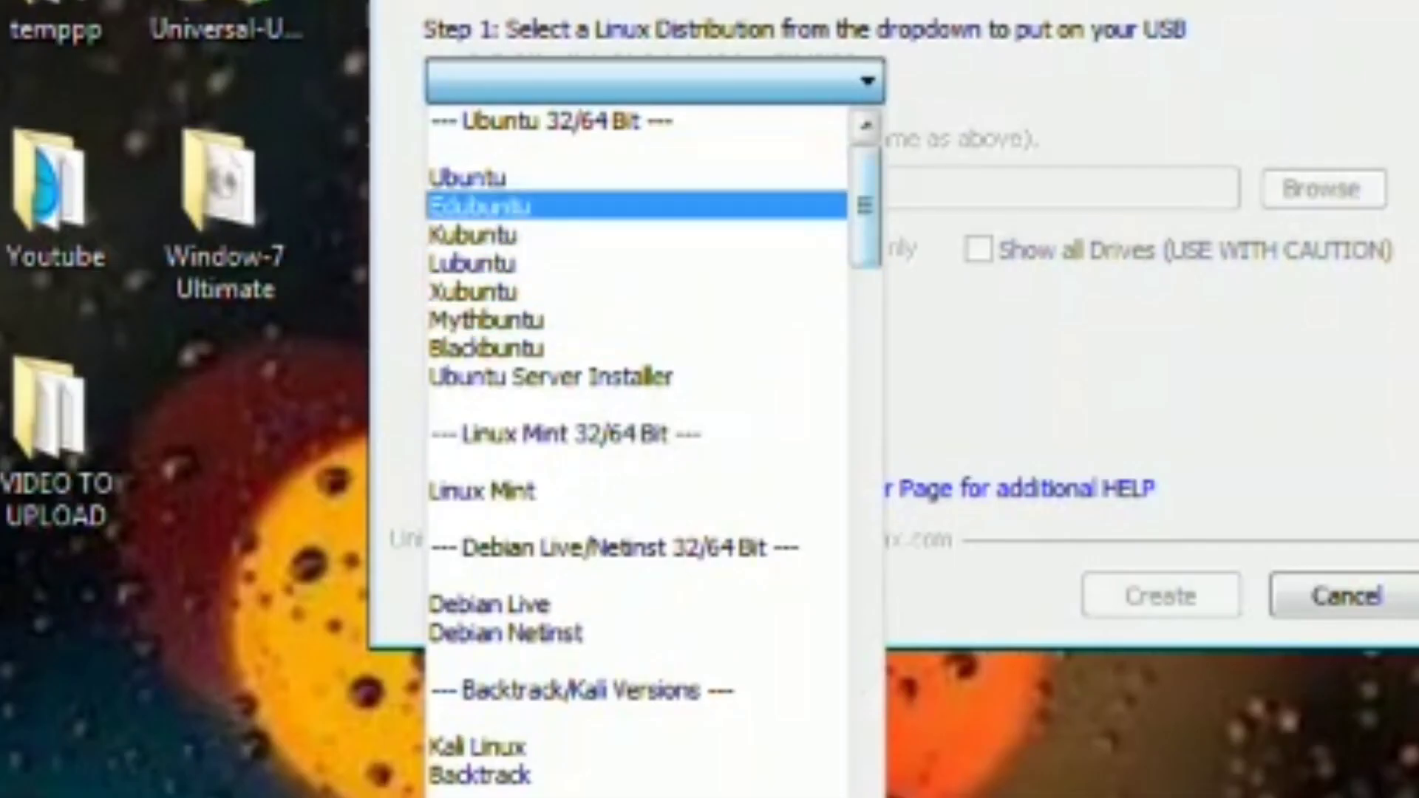
{"action": "left_click_drag", "start_coordinate": [865, 205], "coordinate": [865, 797]}
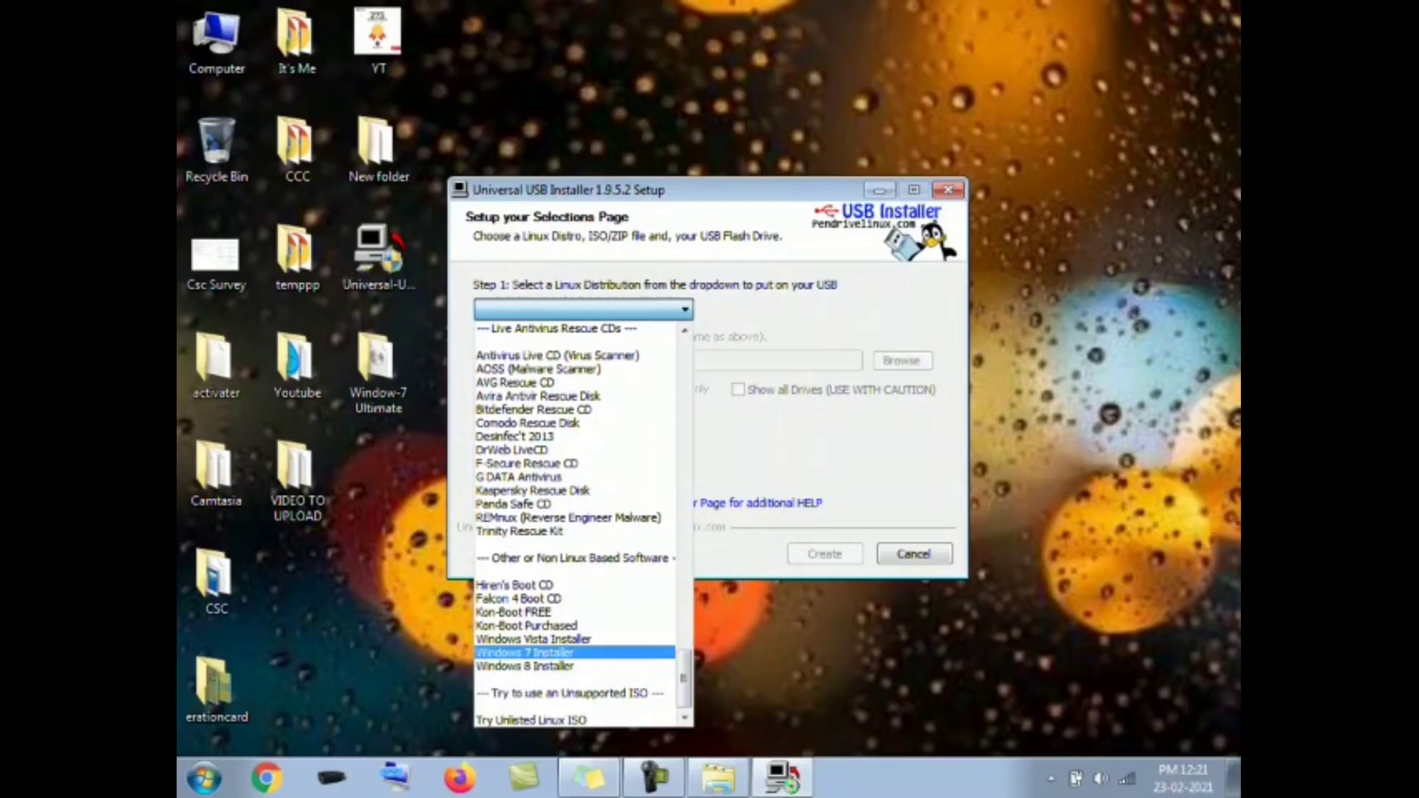
{"action": "left_click", "coordinate": [522, 689]}
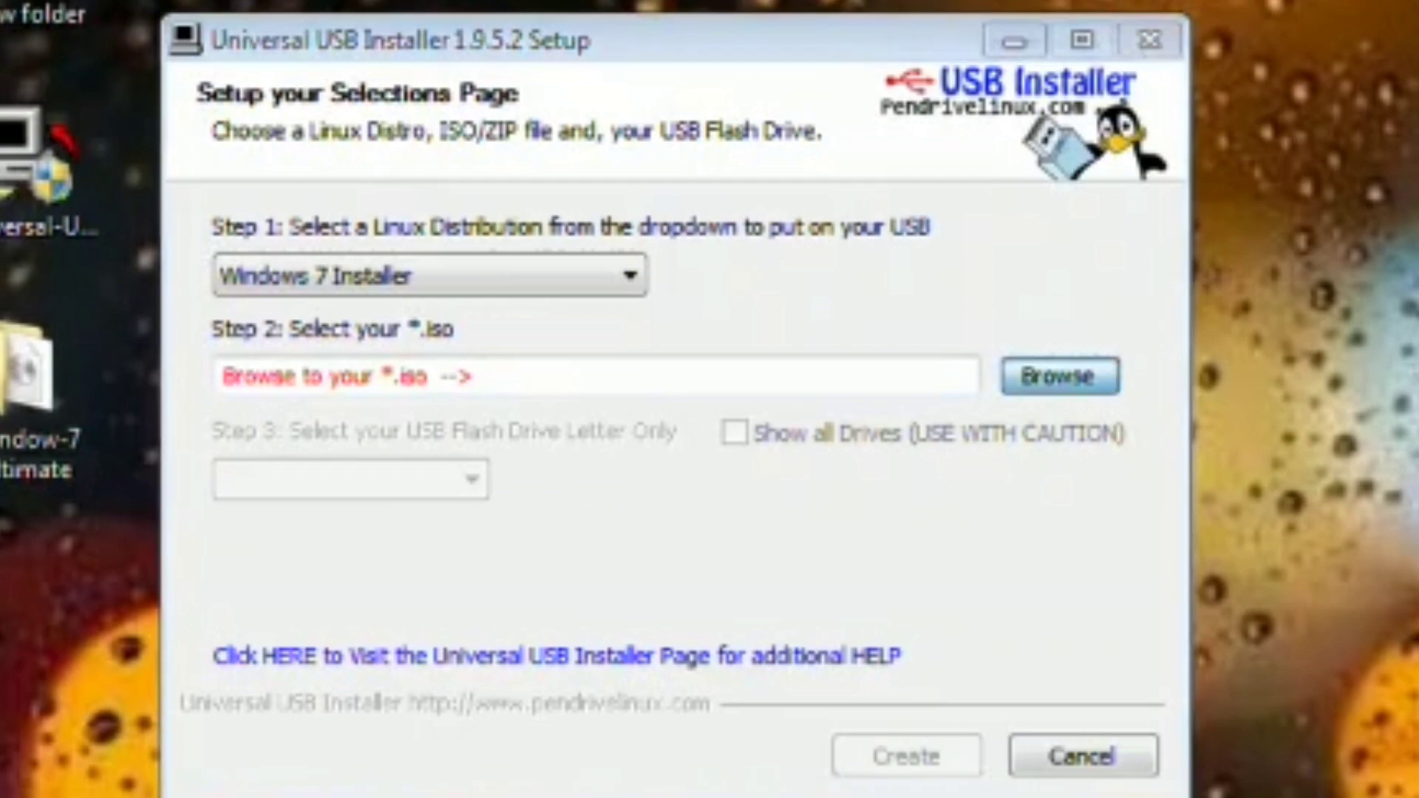
Select the Window-7 Ultimate ISO file from the Window-7 Ultimate folder on the Desktop.
{"action": "left_click", "coordinate": [1060, 376]}
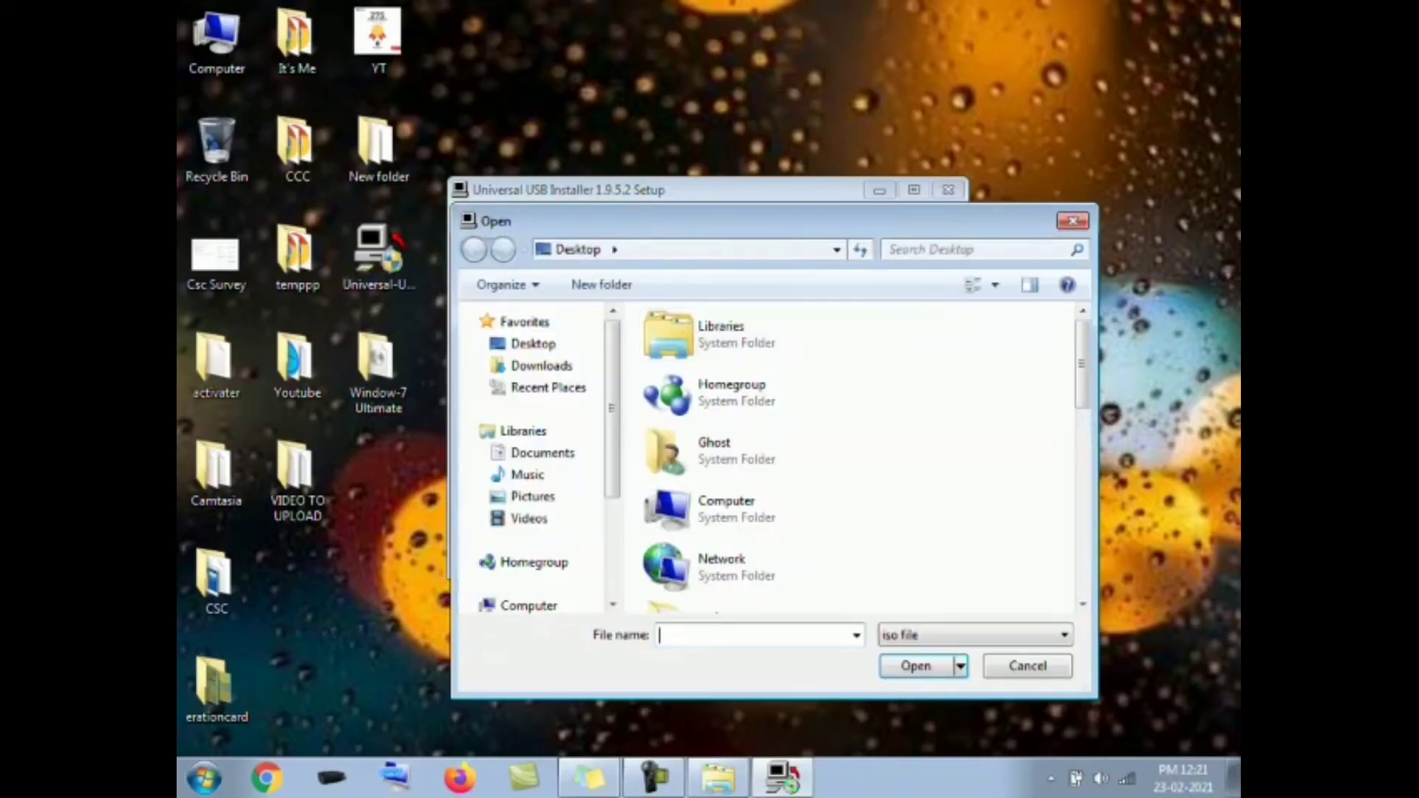
{"action": "left_click_drag", "start_coordinate": [739, 221], "coordinate": [657, 116]}
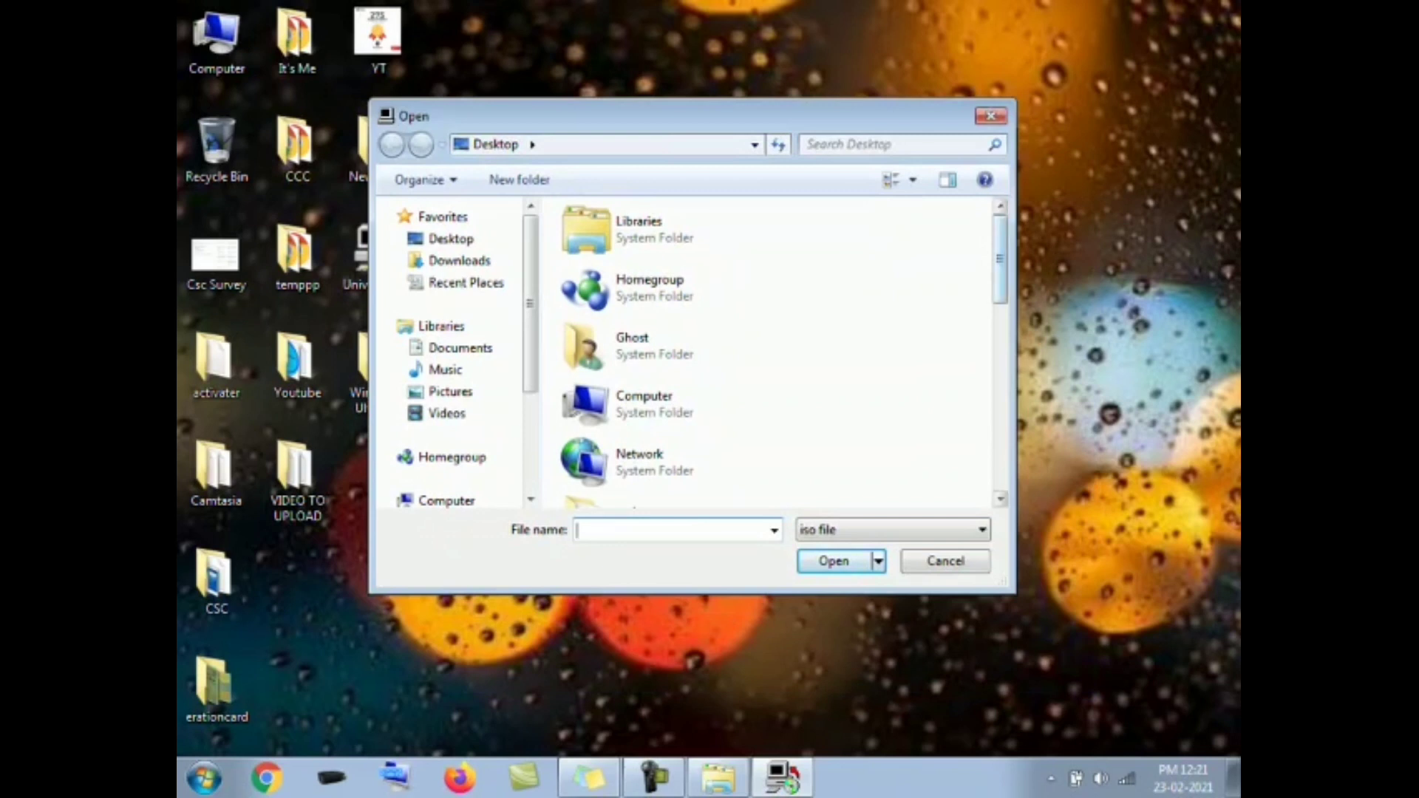
{"action": "scroll", "coordinate": [783, 255], "scroll_direction": "down", "scroll_amount": 6}
{"action": "scroll", "coordinate": [769, 355], "scroll_direction": "down", "scroll_amount": 3}
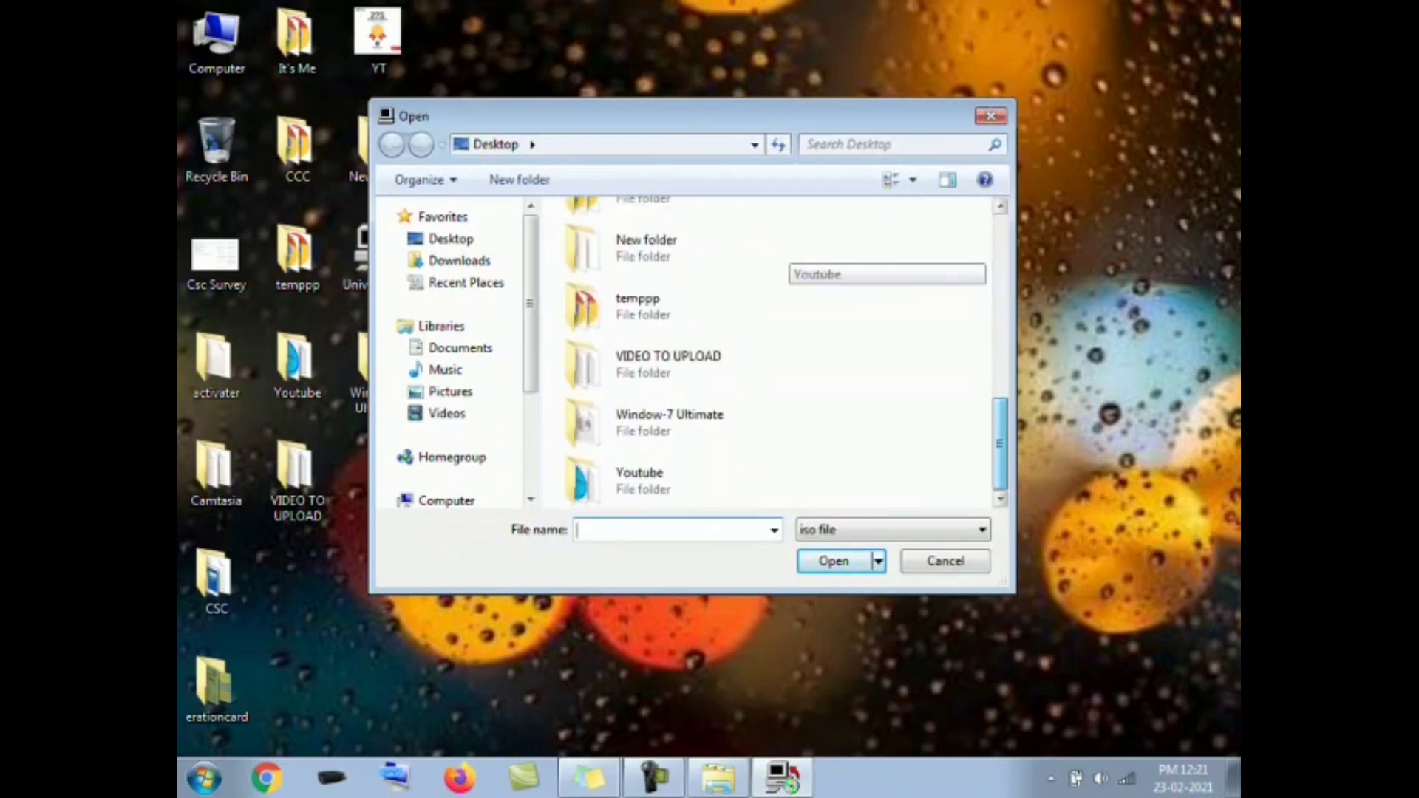
{"action": "double_click", "coordinate": [665, 423]}
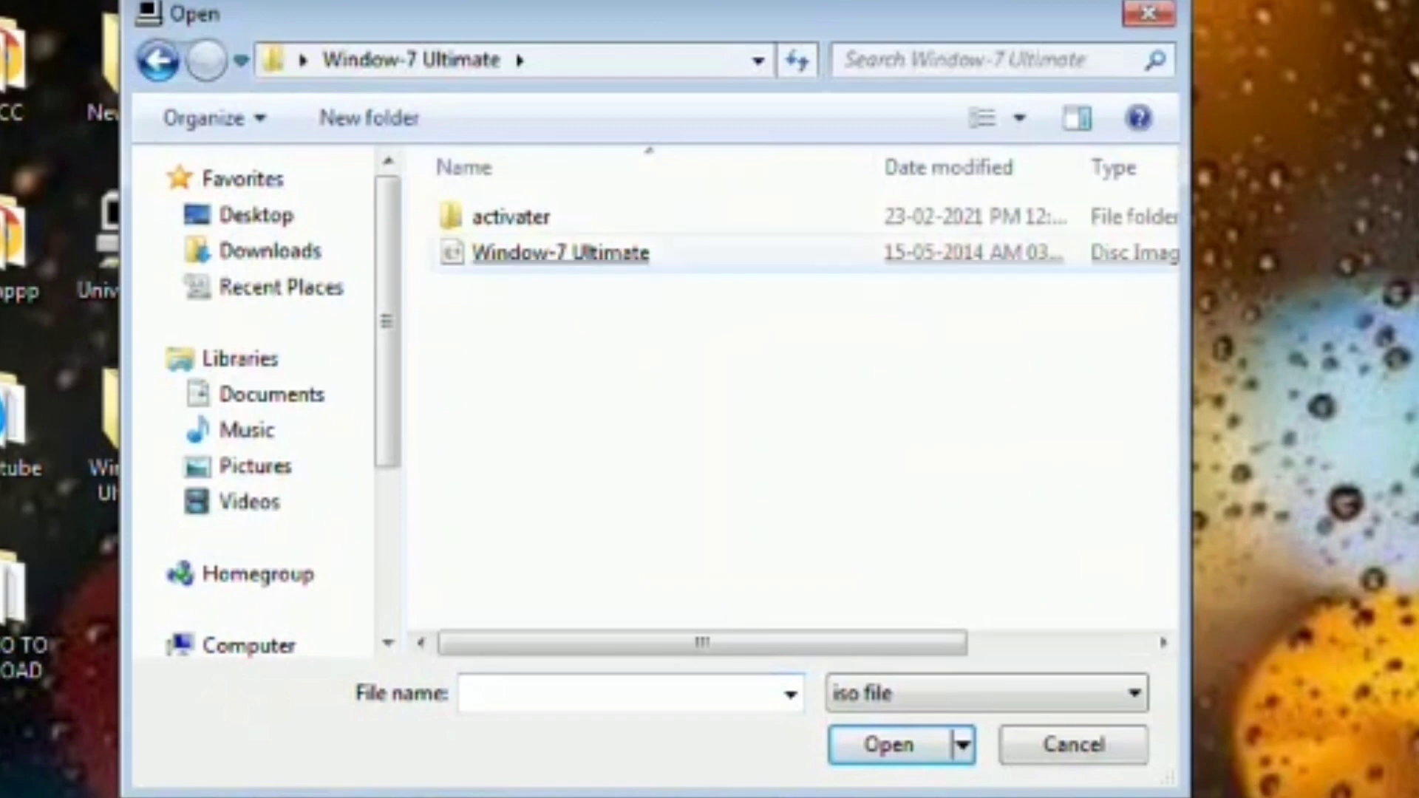
{"action": "double_click", "coordinate": [635, 261]}
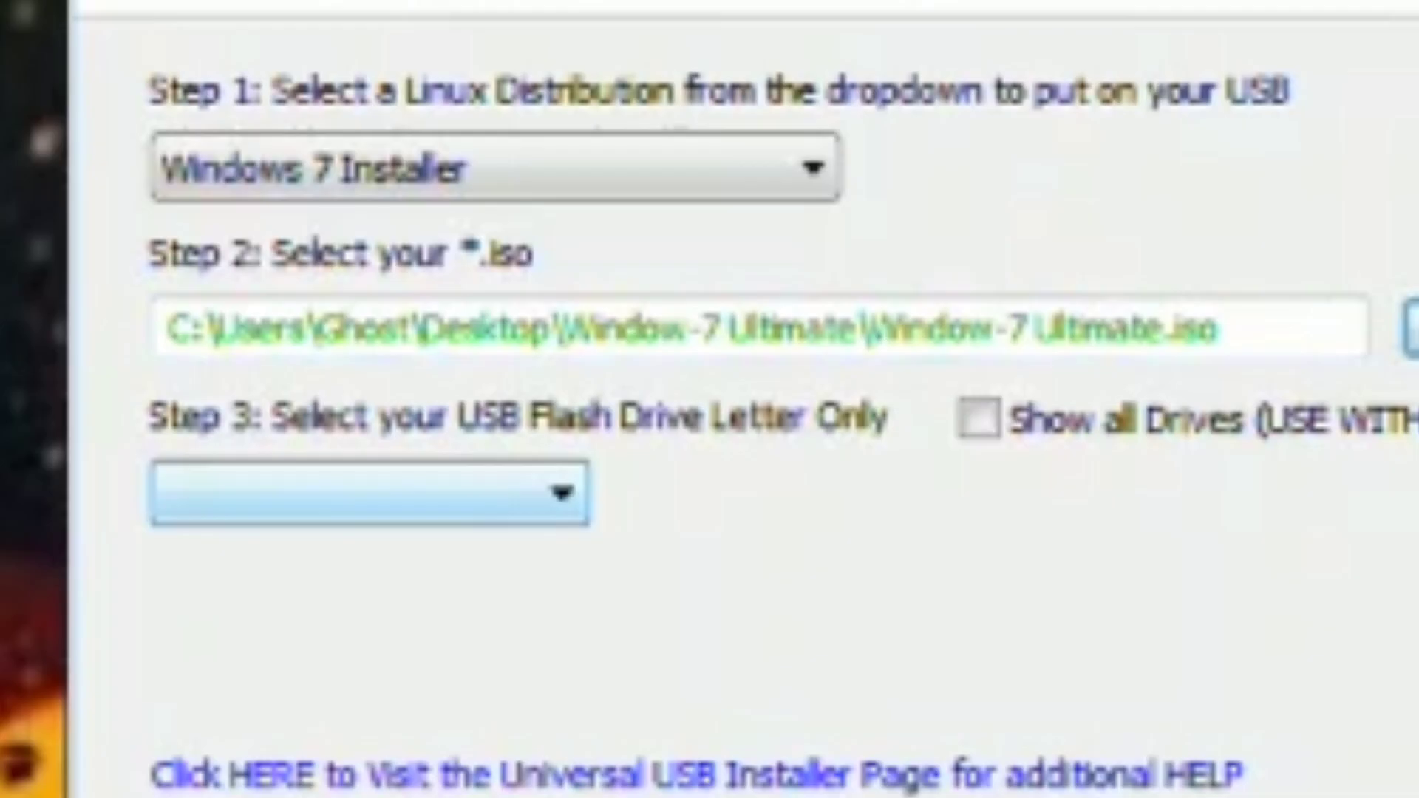
Set the target flash drive to H:\UUI 14GB and enable formatting it as Fat32.
{"action": "left_click", "coordinate": [569, 414]}
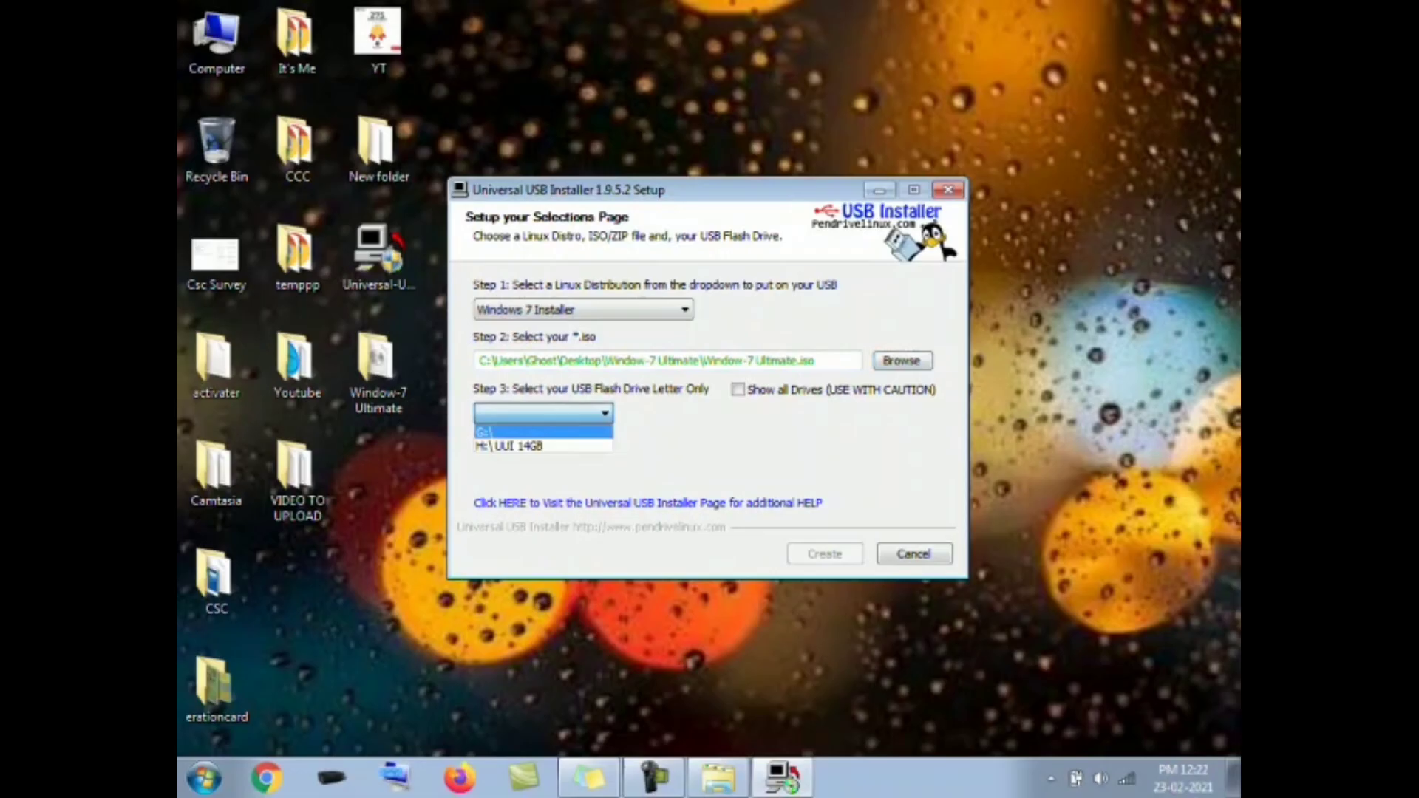
{"action": "key", "text": "Down"}
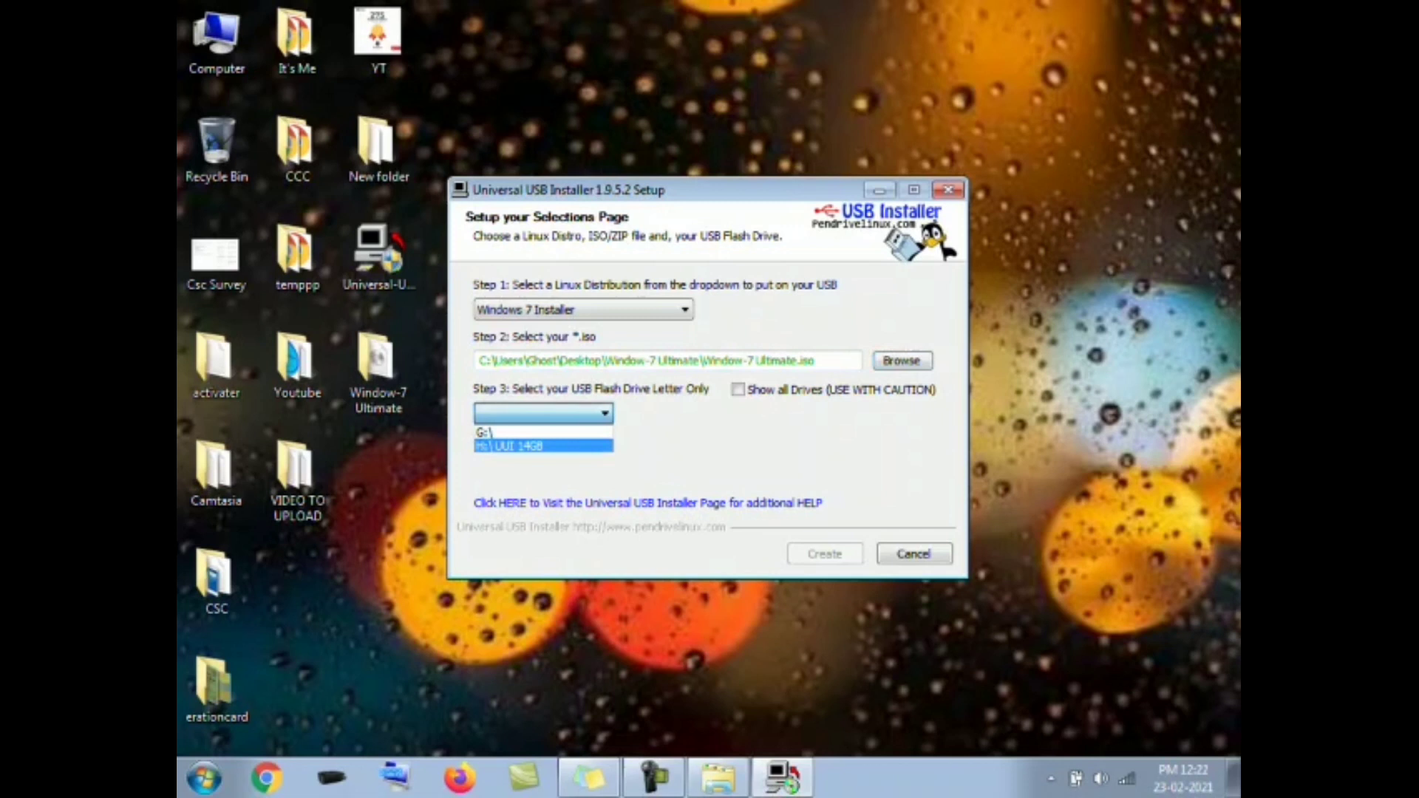
{"action": "key", "text": "Return"}
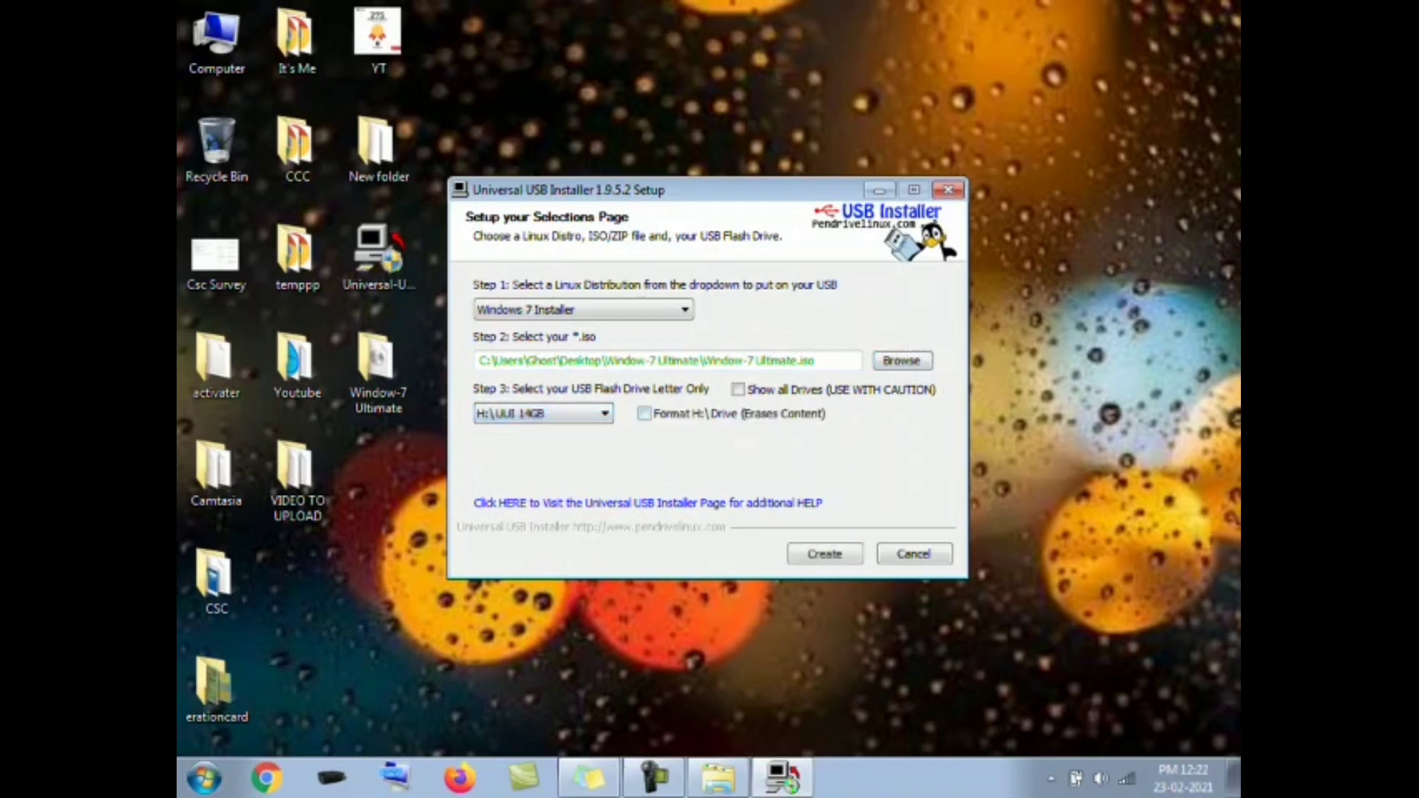
{"action": "left_click", "coordinate": [645, 414]}
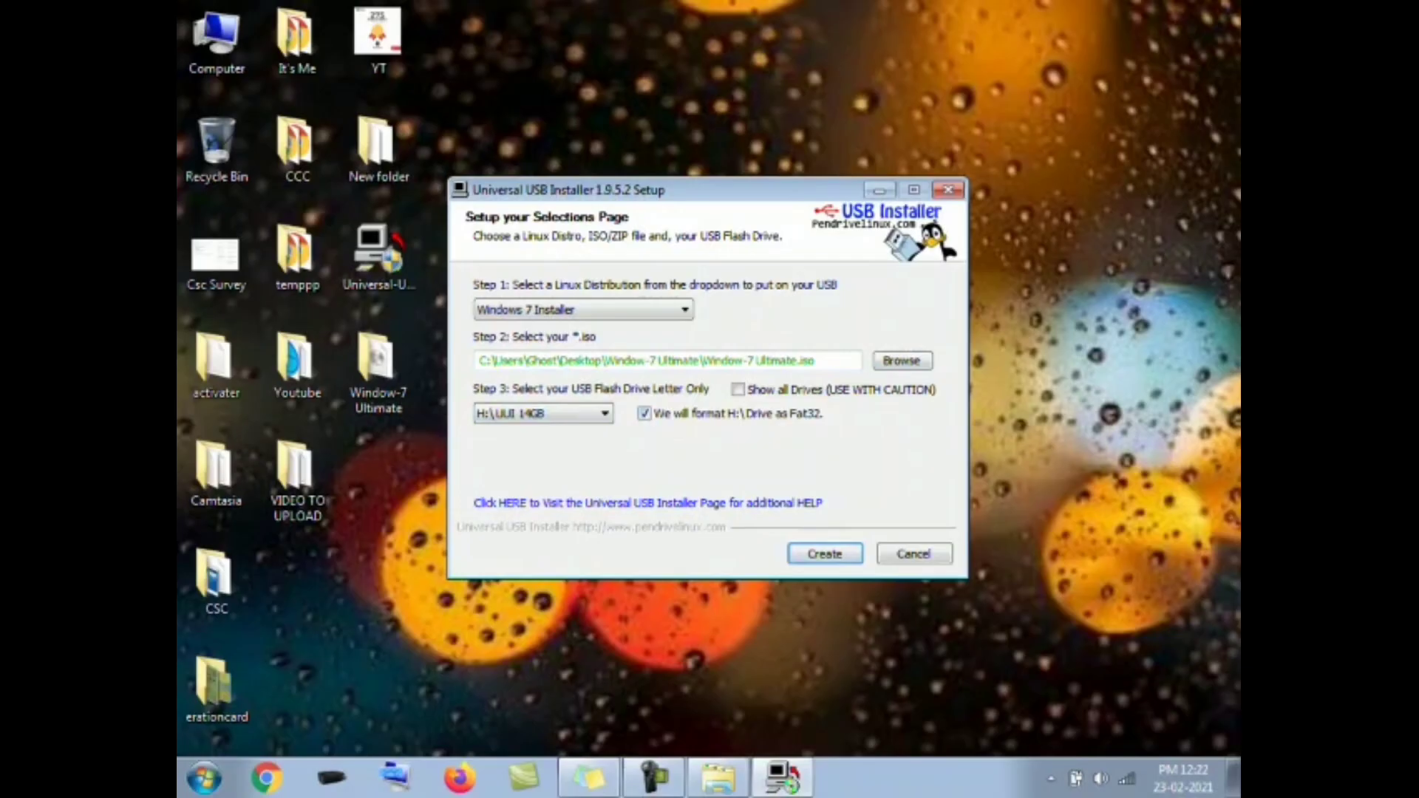
Start creating the bootable USB on H:, confirm the listed actions, and move the ISO extraction progress window higher on the desktop.
{"action": "key", "text": "Return"}
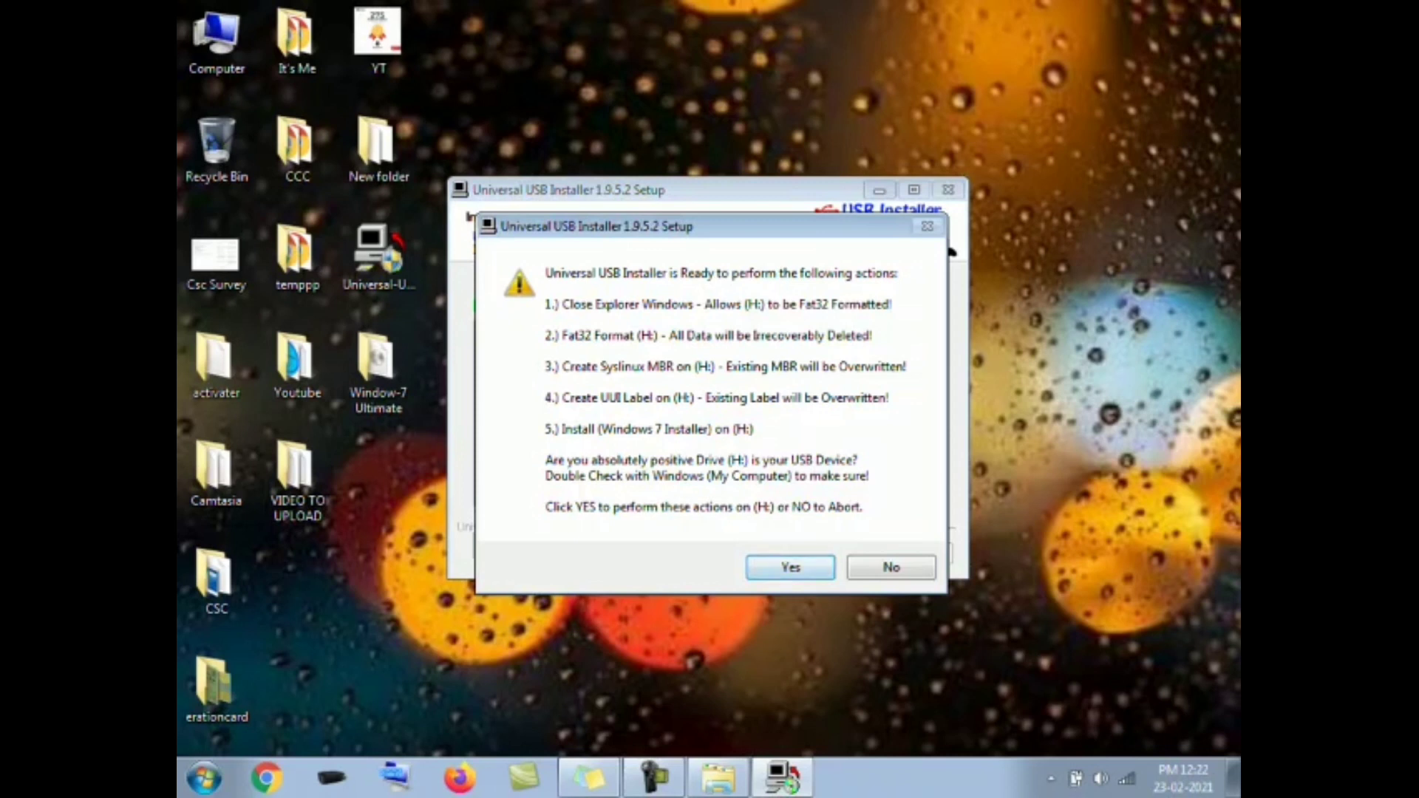
{"action": "key", "text": "Return"}
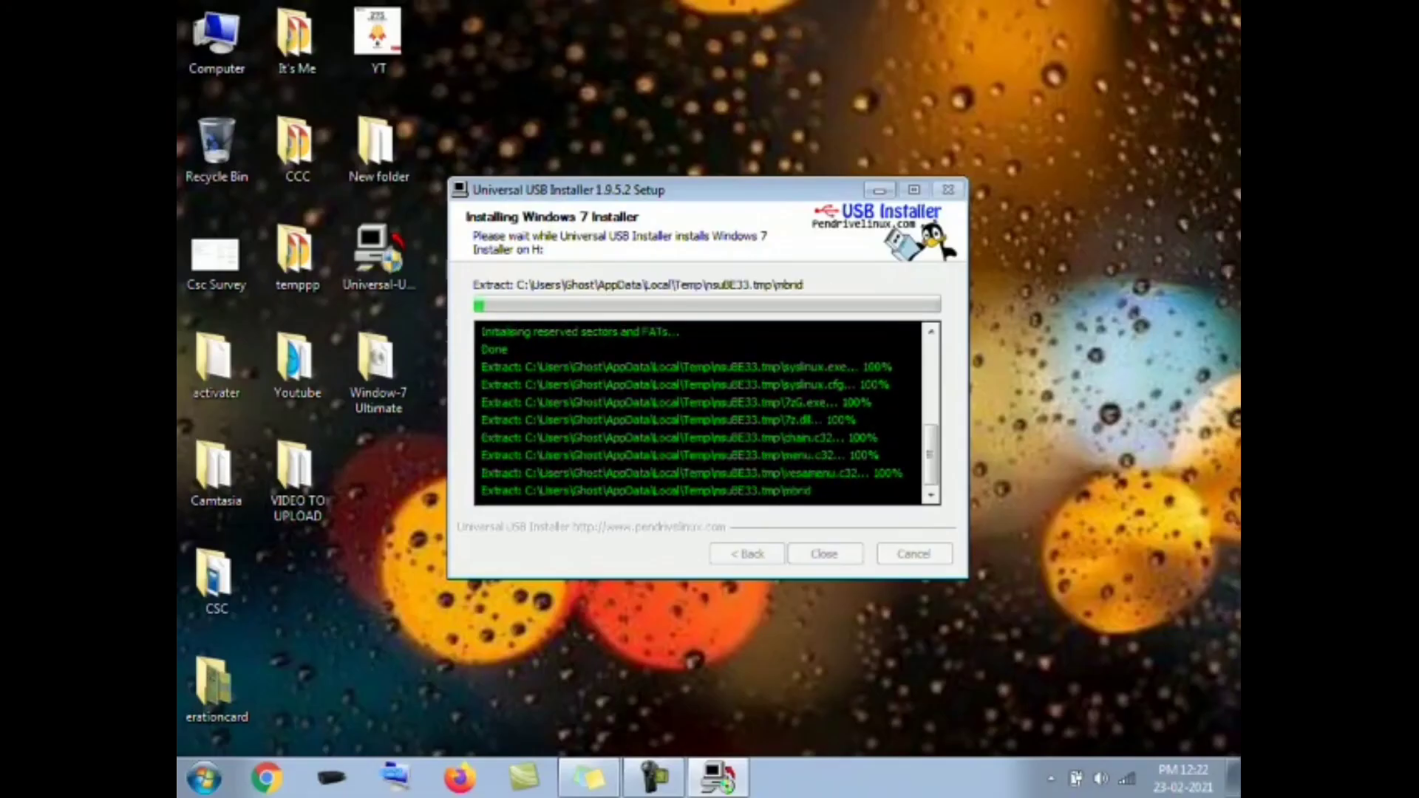
{"action": "key", "text": "super+e"}
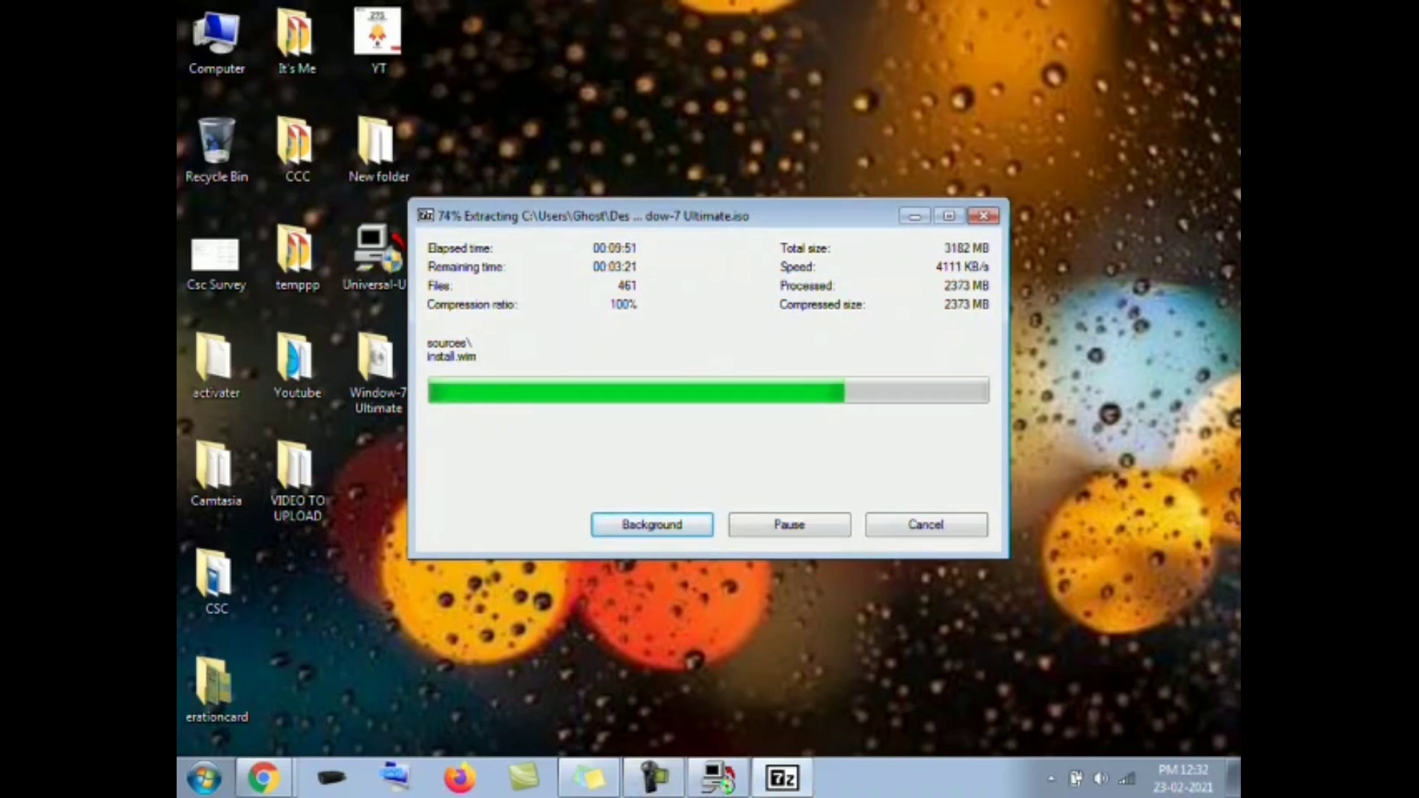
{"action": "left_click_drag", "start_coordinate": [813, 216], "coordinate": [813, 160]}
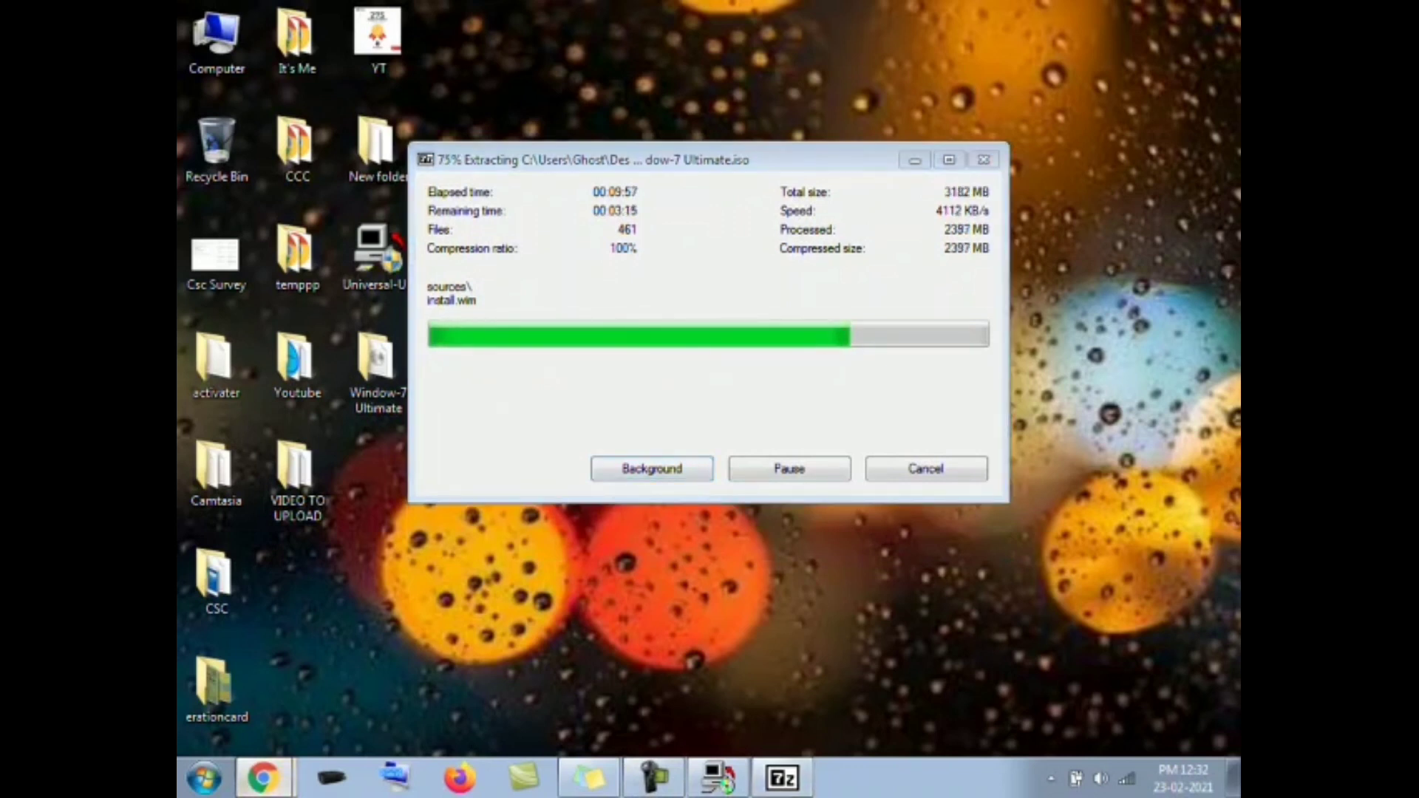
Switch to Chrome, open youtube.com in a new tab, and search for the channel owner's name.
{"action": "left_click", "coordinate": [262, 778]}
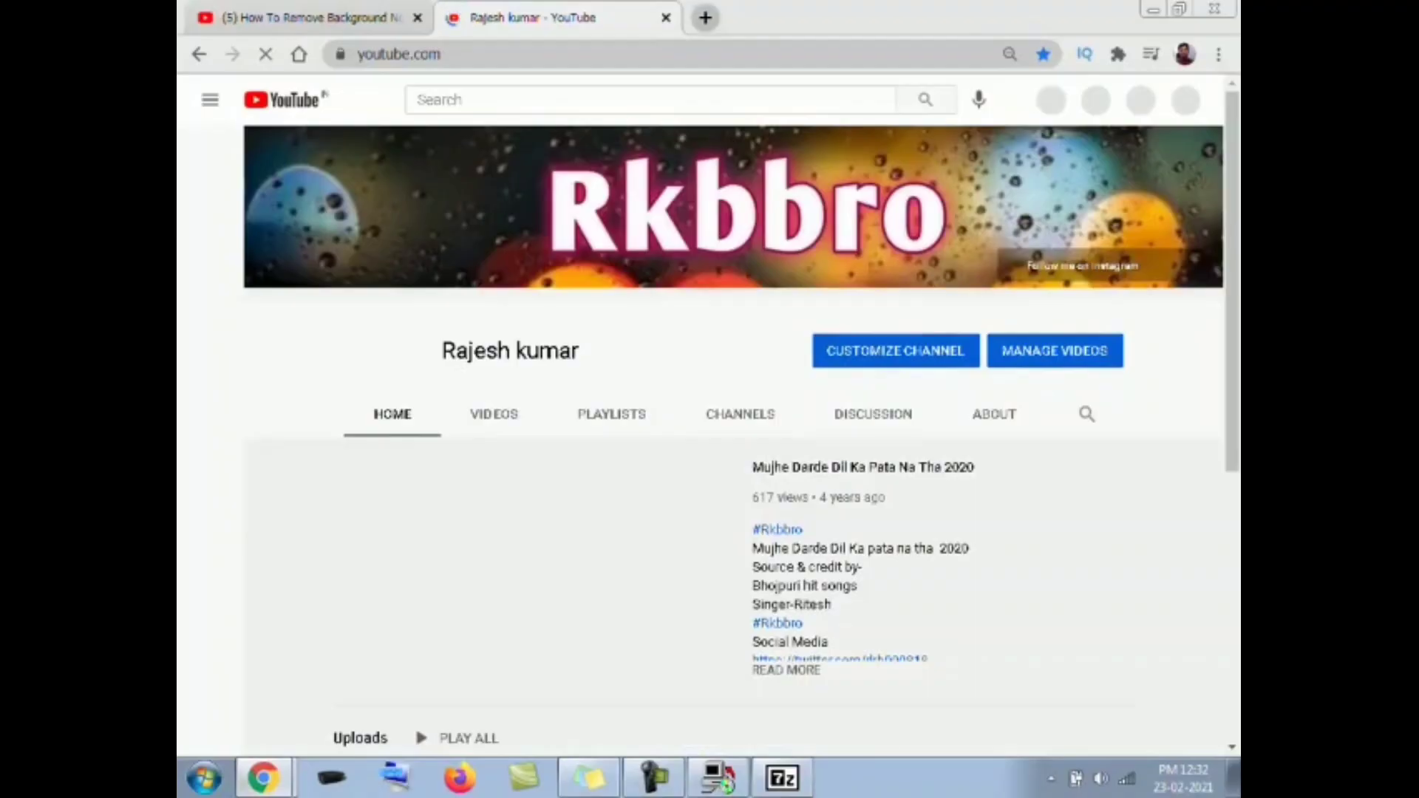
{"action": "key", "text": "ctrl+t"}
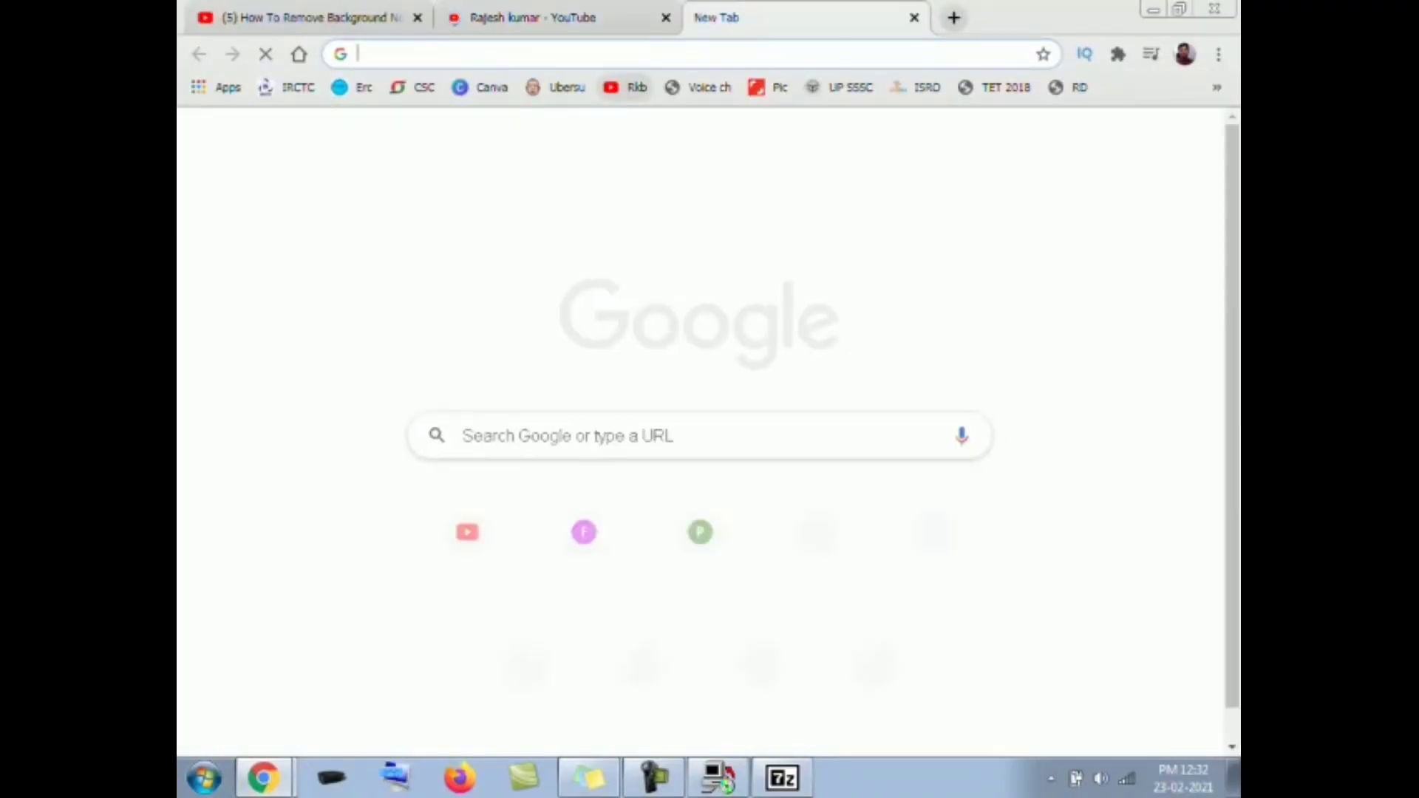
{"action": "type", "text": "youtube.com"}
{"action": "key", "text": "Return"}
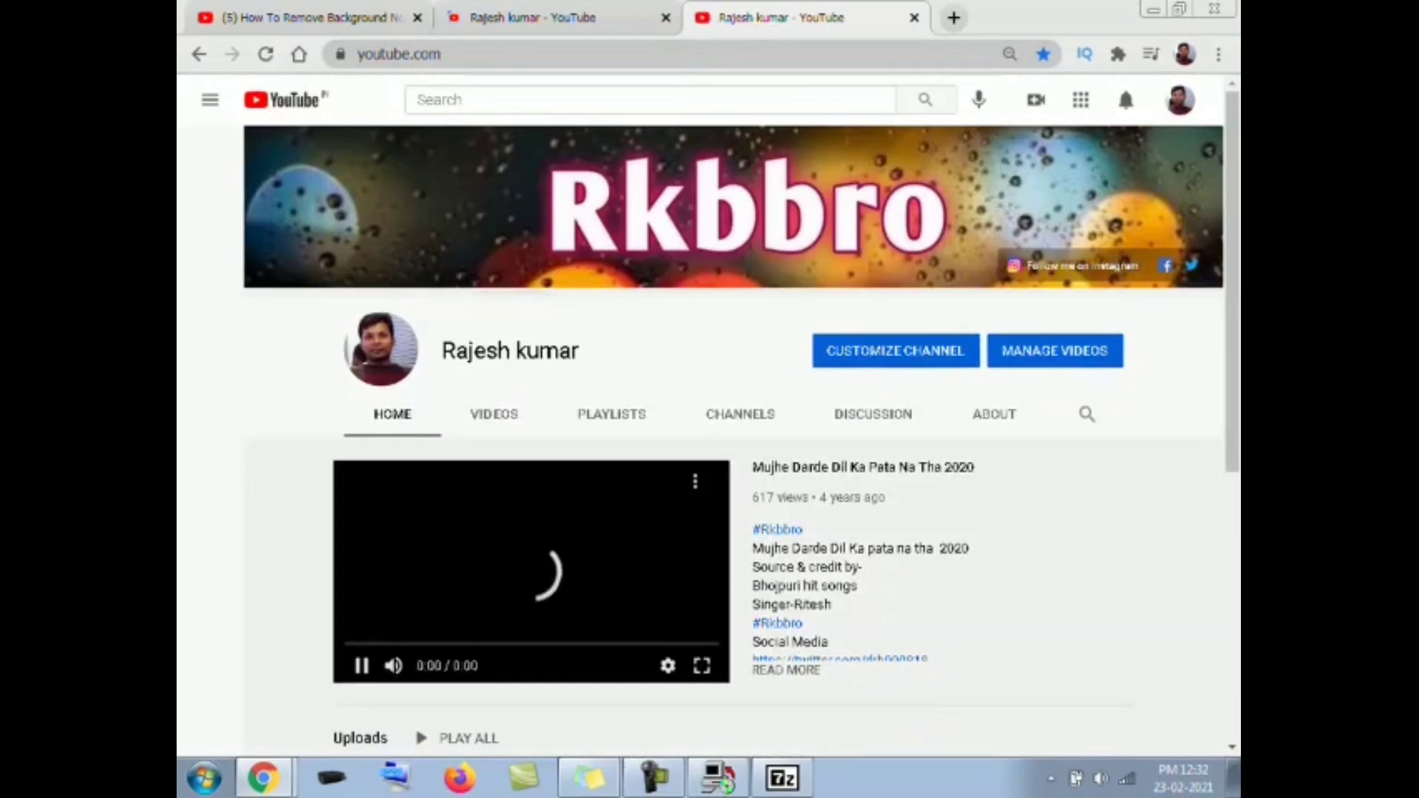
{"action": "type", "text": "rajesh"}
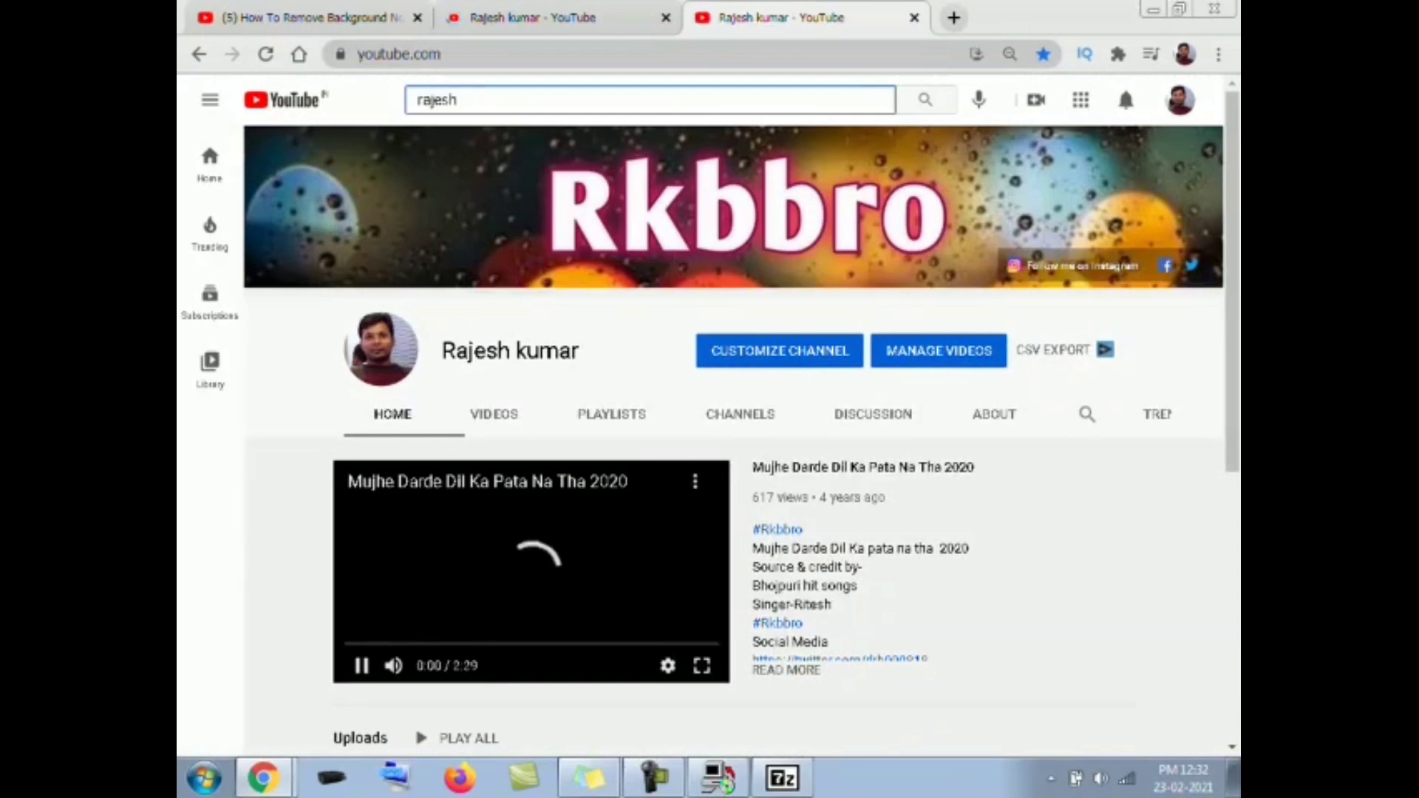
{"action": "type", "text": " kumar"}
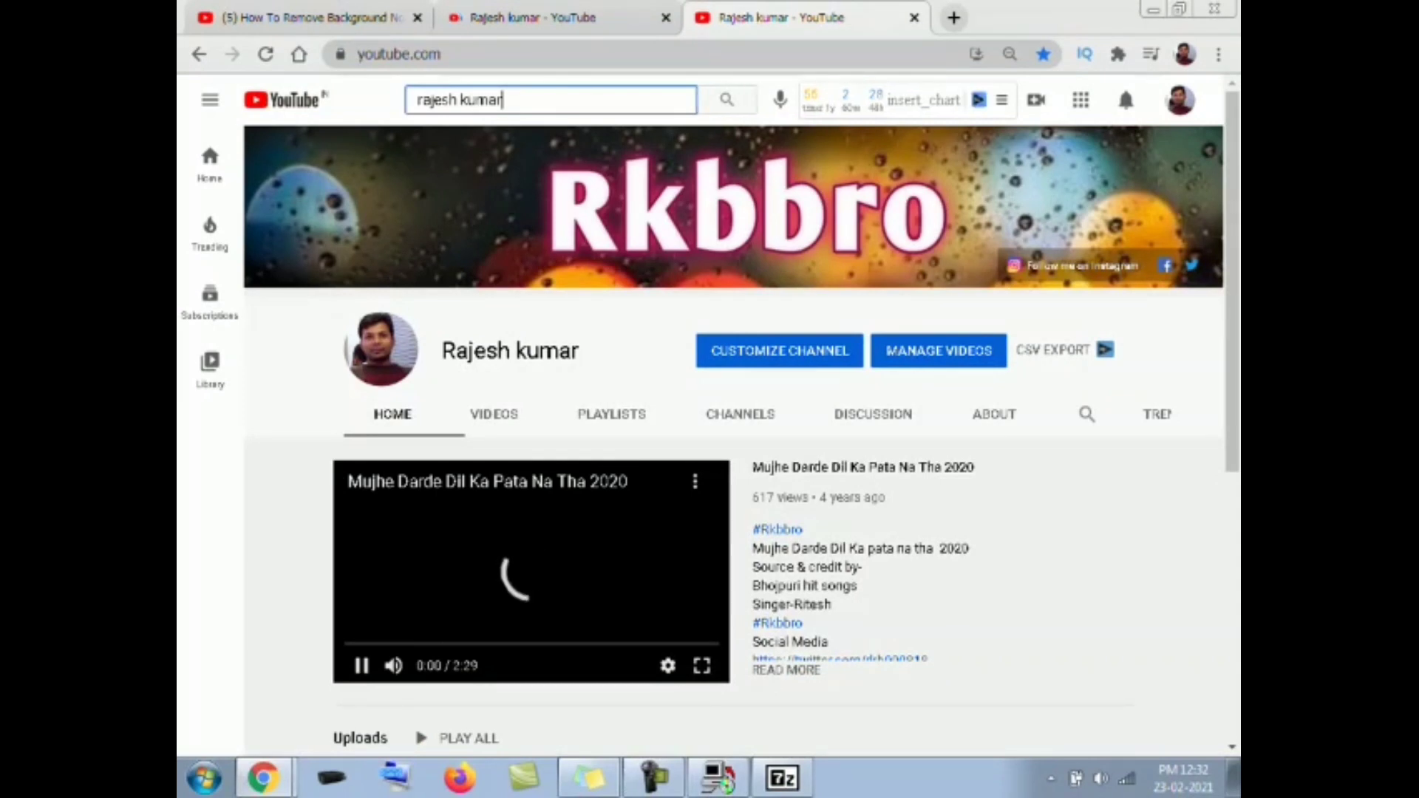
{"action": "left_click", "coordinate": [727, 100]}
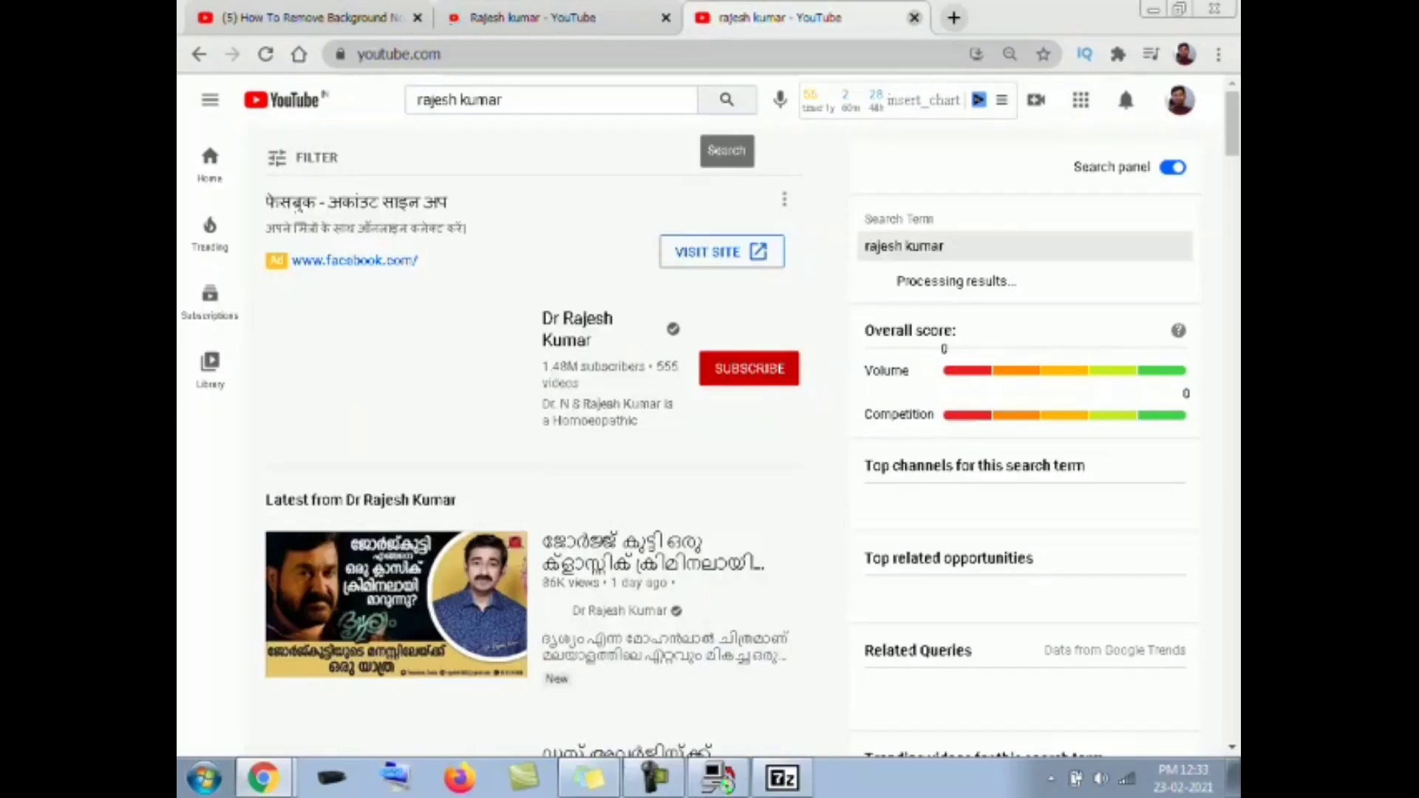
Close the YouTube search and channel tabs and the browser window.
{"action": "key", "text": "ctrl+w"}
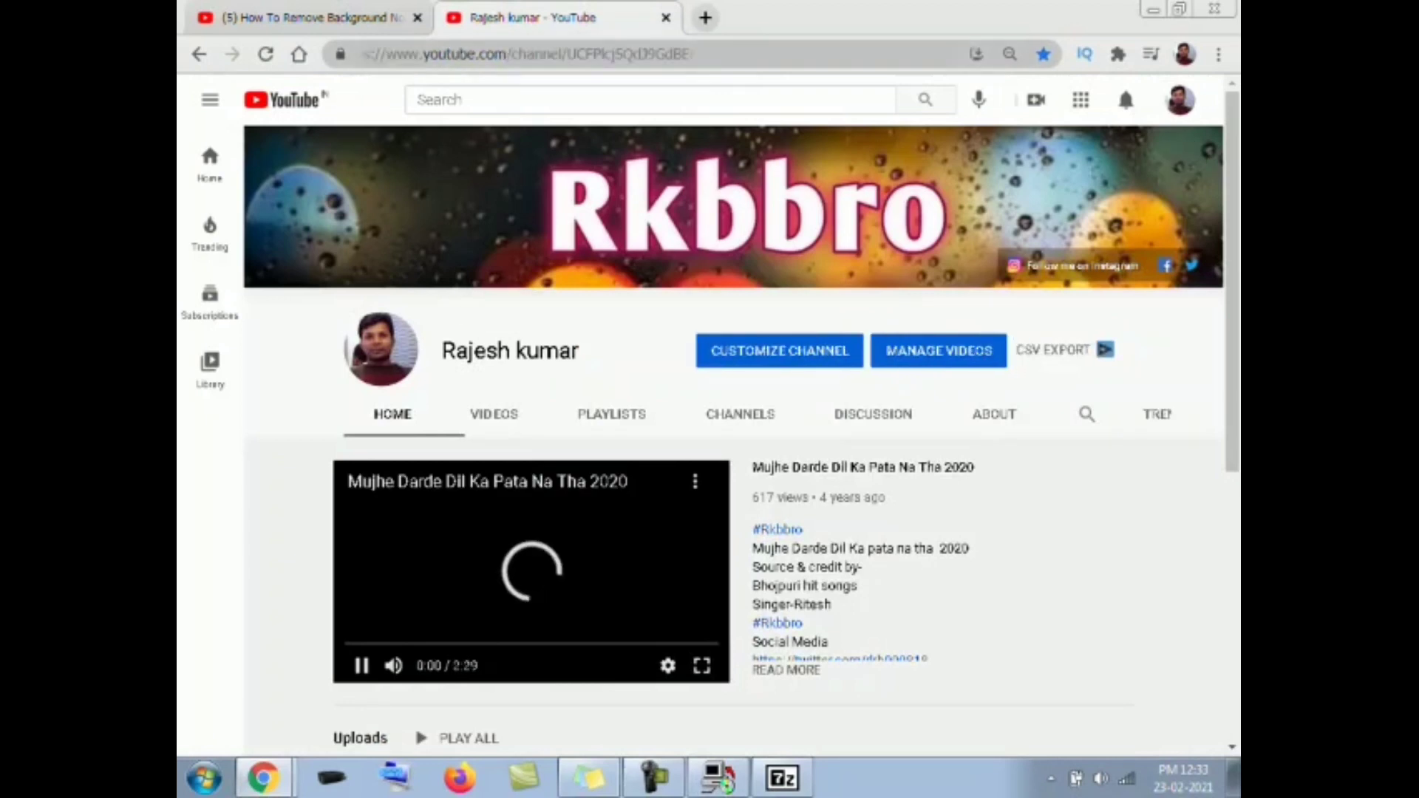
{"action": "key", "text": "ctrl+w"}
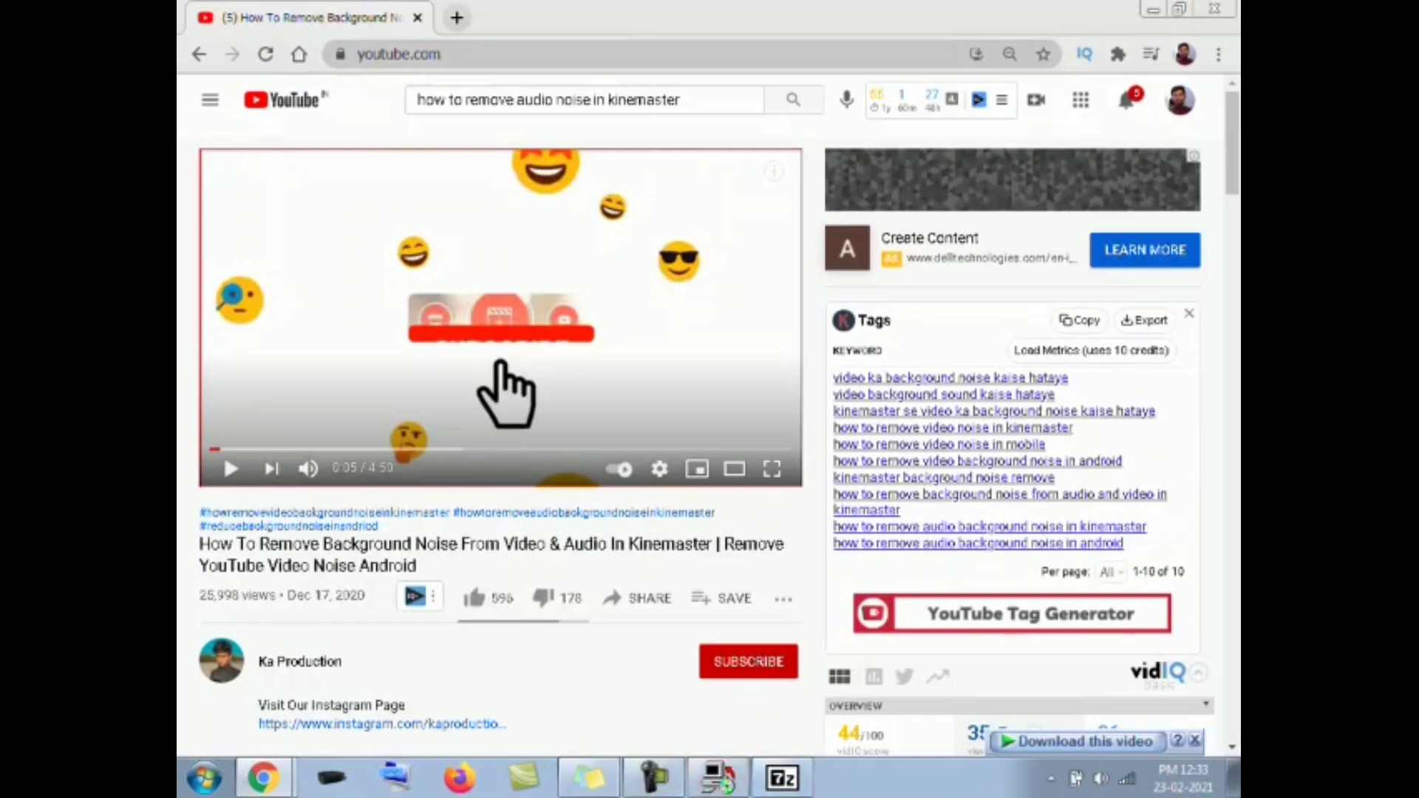
{"action": "left_click", "coordinate": [1214, 9]}
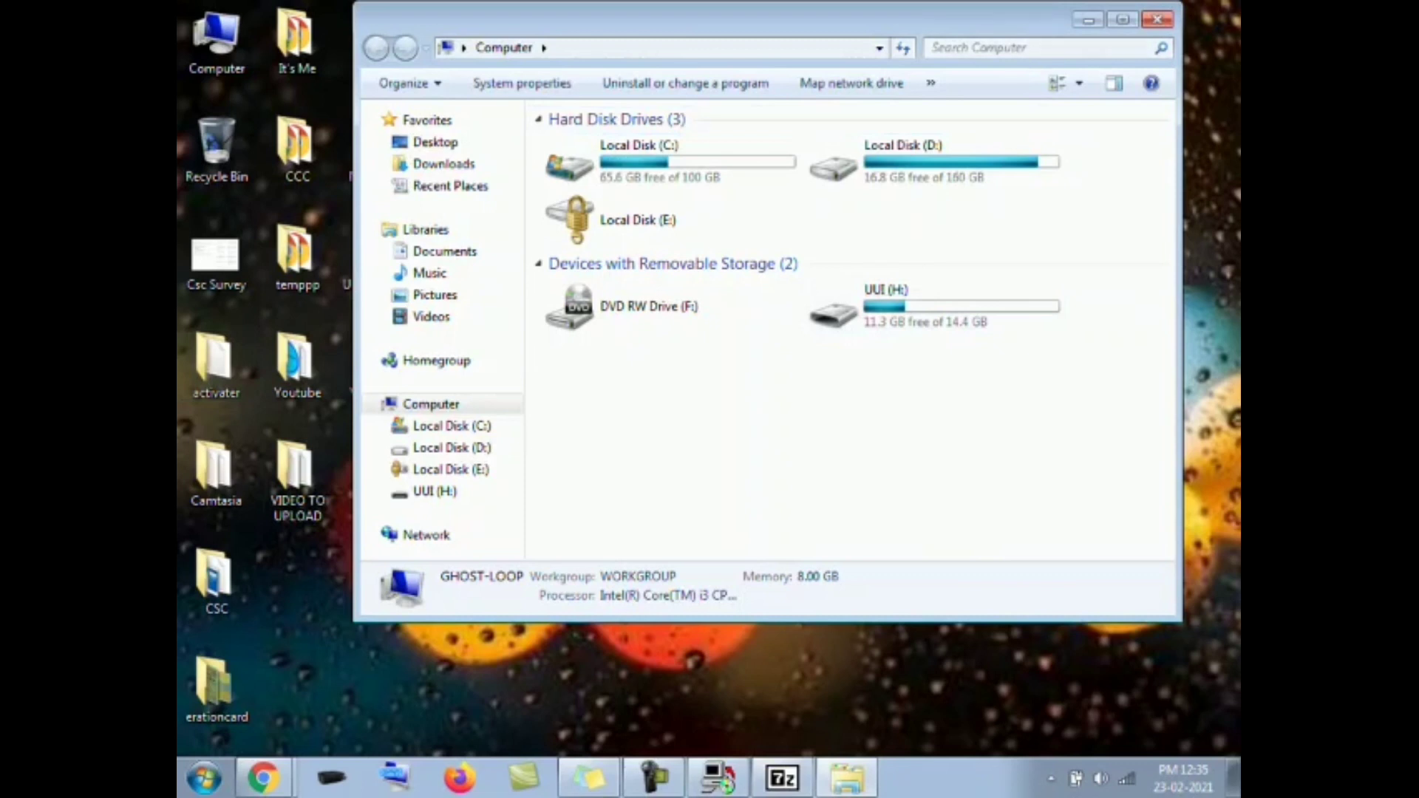
Maximize the Computer window while the extraction finishes, and close it and the completed USB installer.
{"action": "left_click", "coordinate": [1122, 19]}
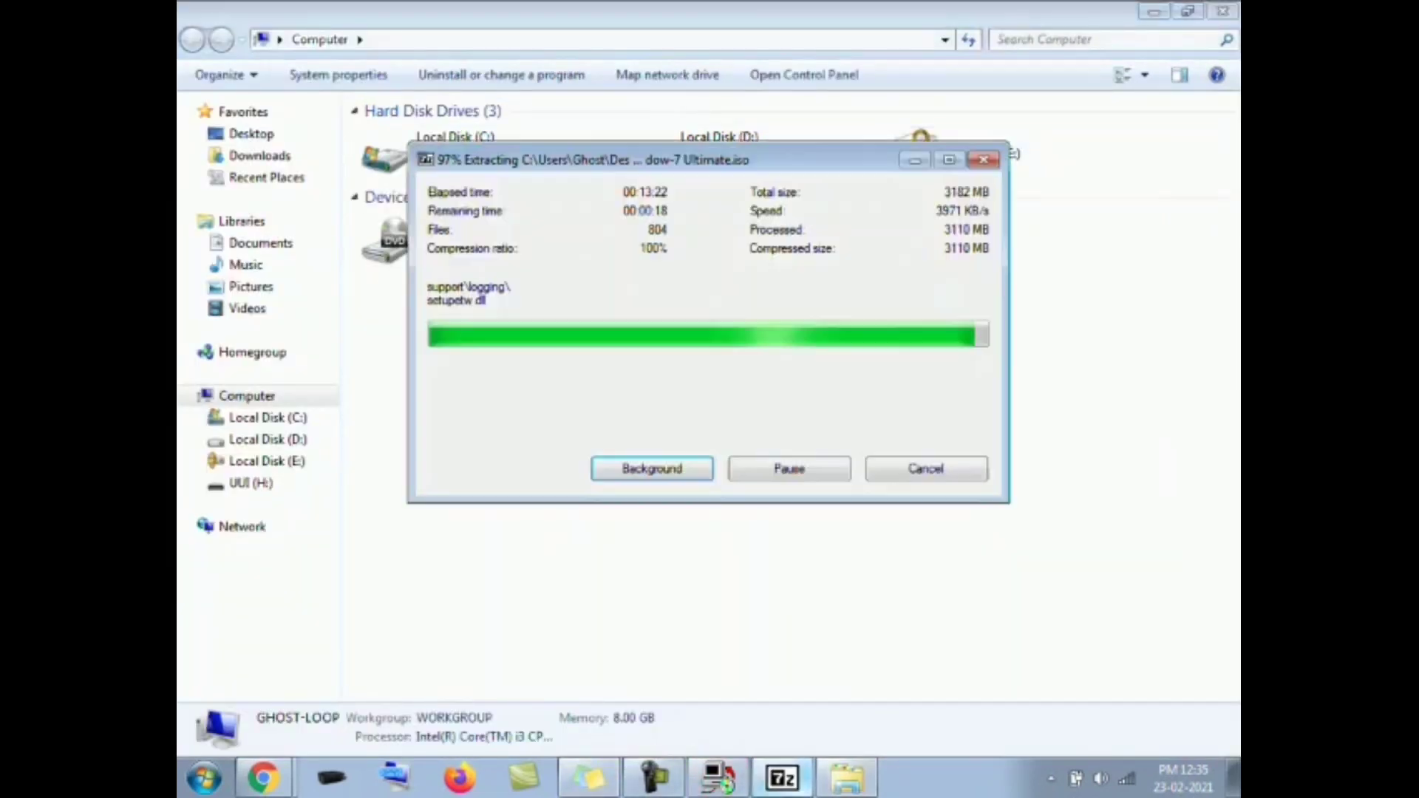
{"action": "key", "text": "alt+Tab"}
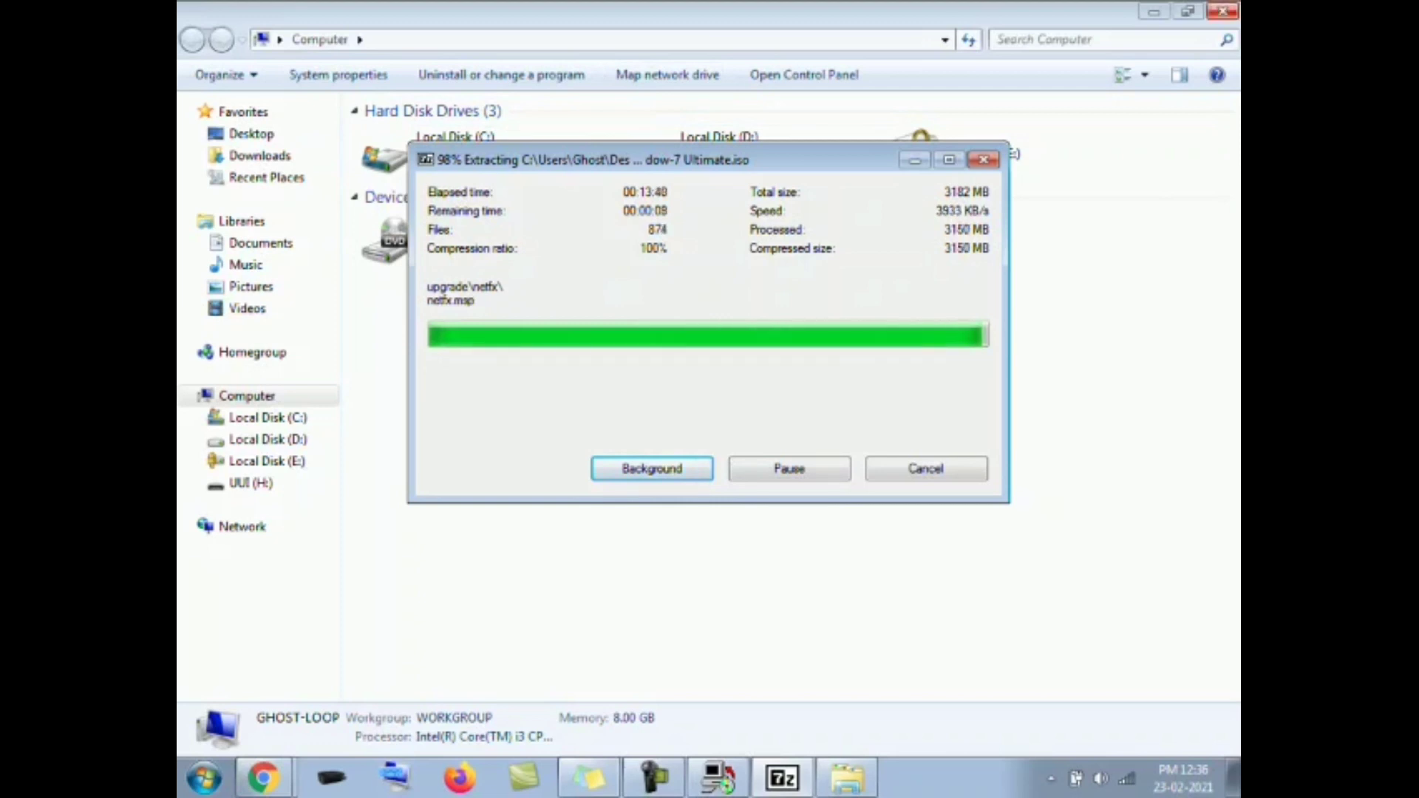
{"action": "left_click", "coordinate": [1223, 11]}
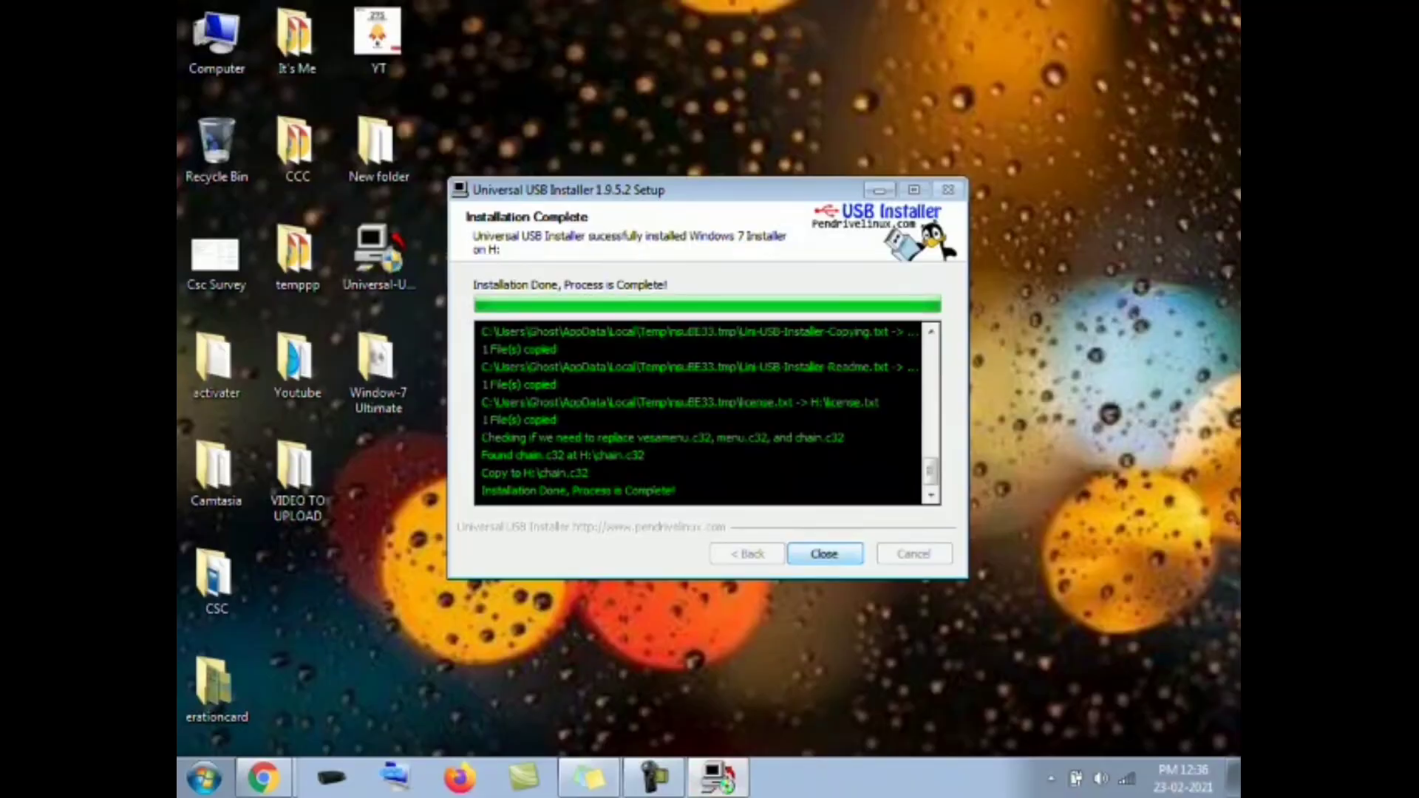
{"action": "key", "text": "Return"}
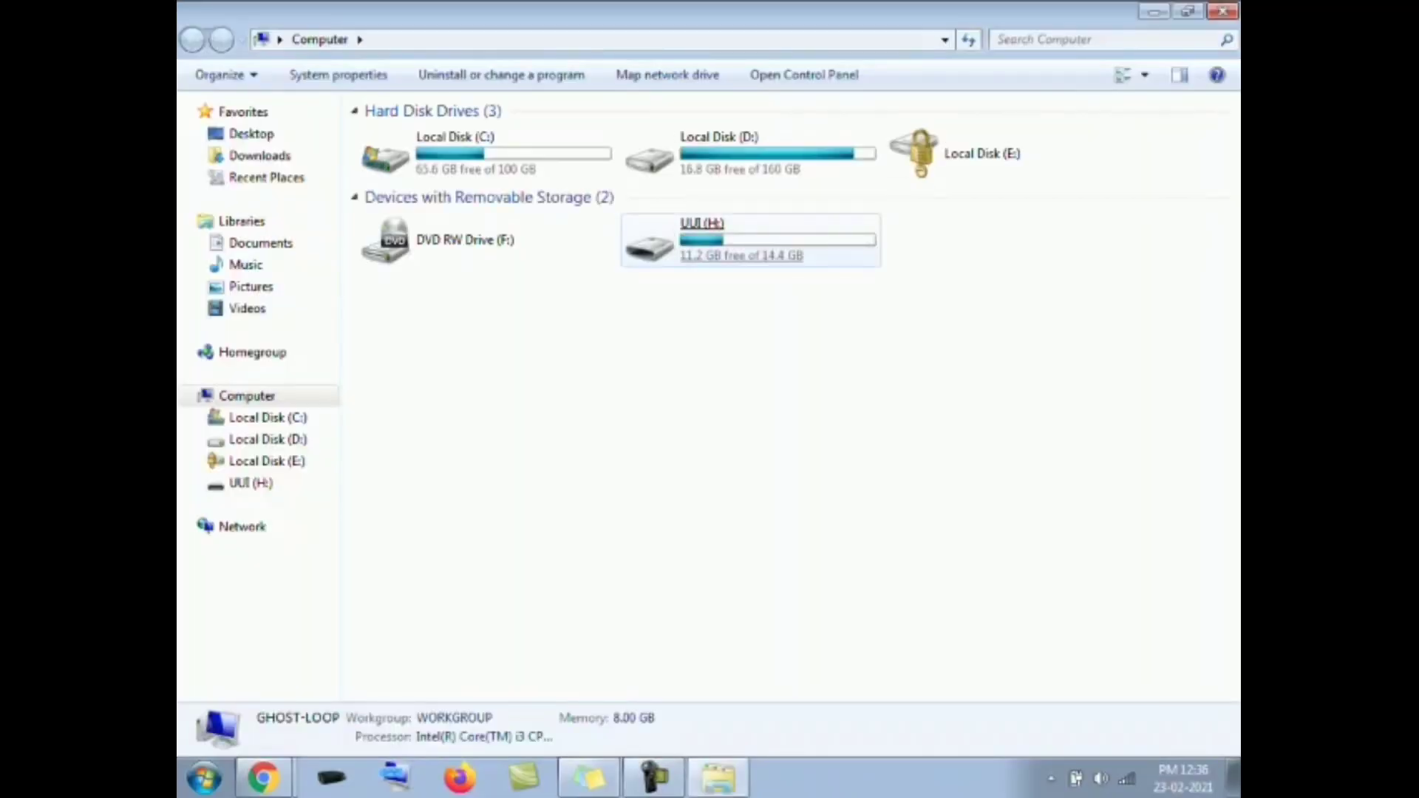
Eject the UUI (H:) removable drive from the Computer window.
{"action": "left_click", "coordinate": [751, 240]}
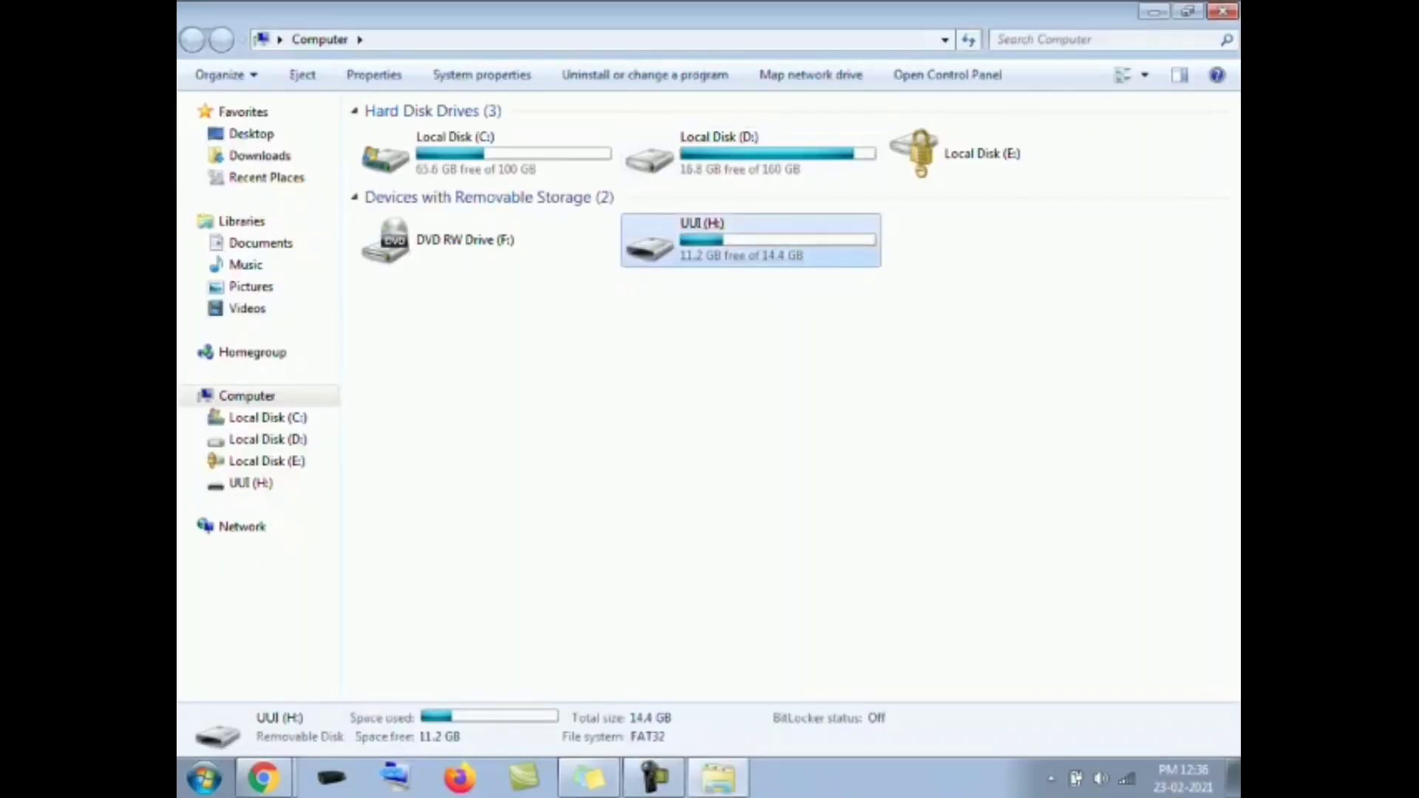
{"action": "left_click", "coordinate": [769, 347]}
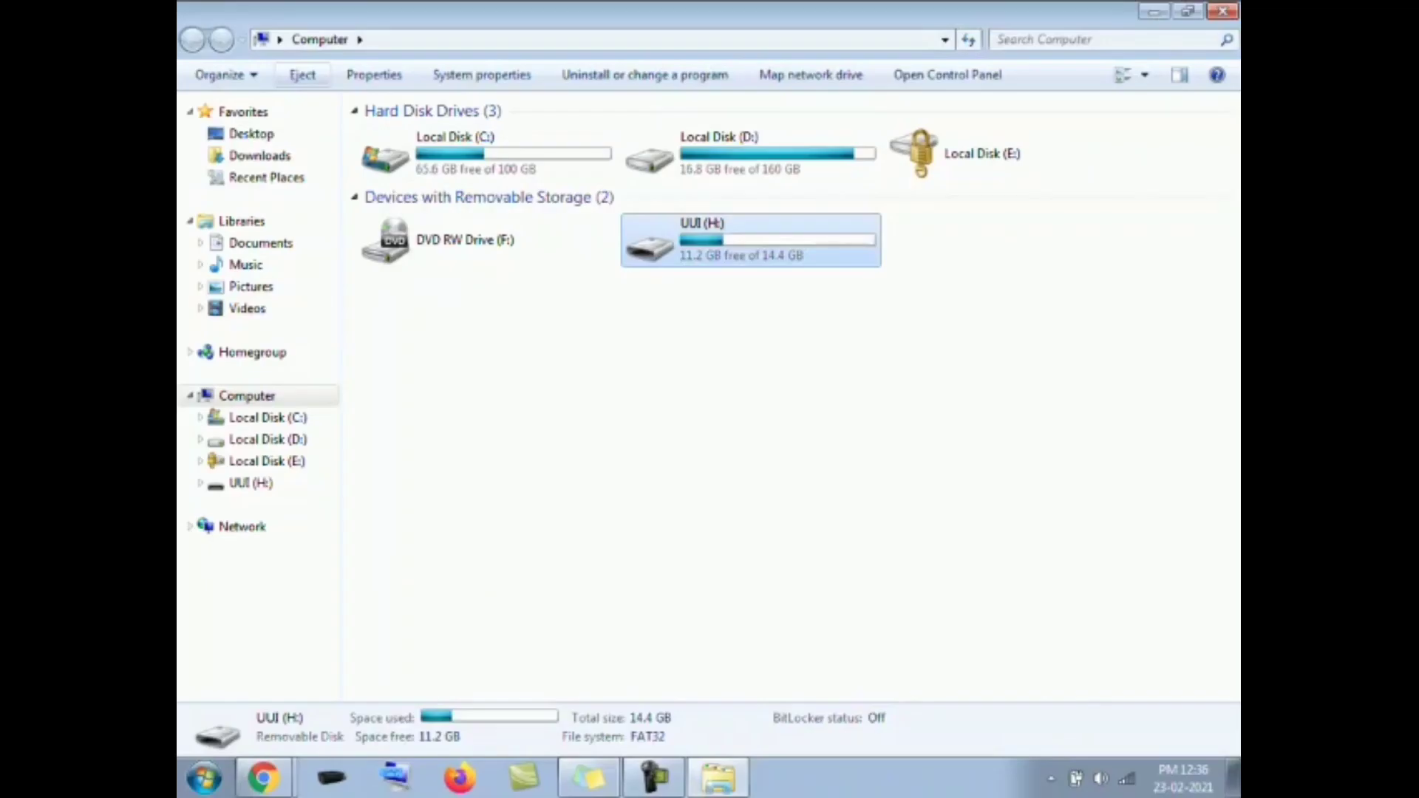
{"action": "left_click", "coordinate": [302, 75]}
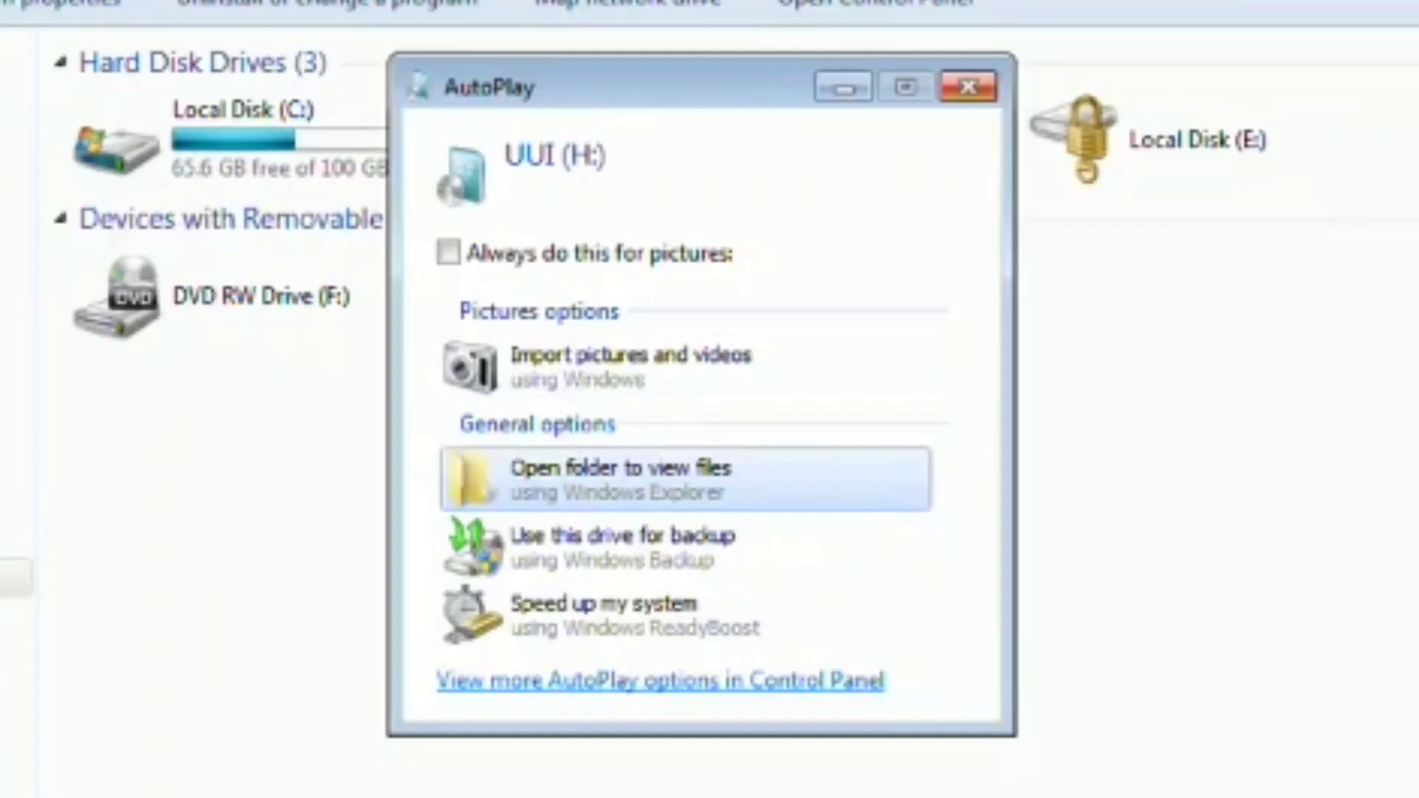
Dismiss AutoPlay for the reconnected USB drive and check the UUI (H:) drive's icon and details in the Computer window.
{"action": "left_click", "coordinate": [893, 87]}
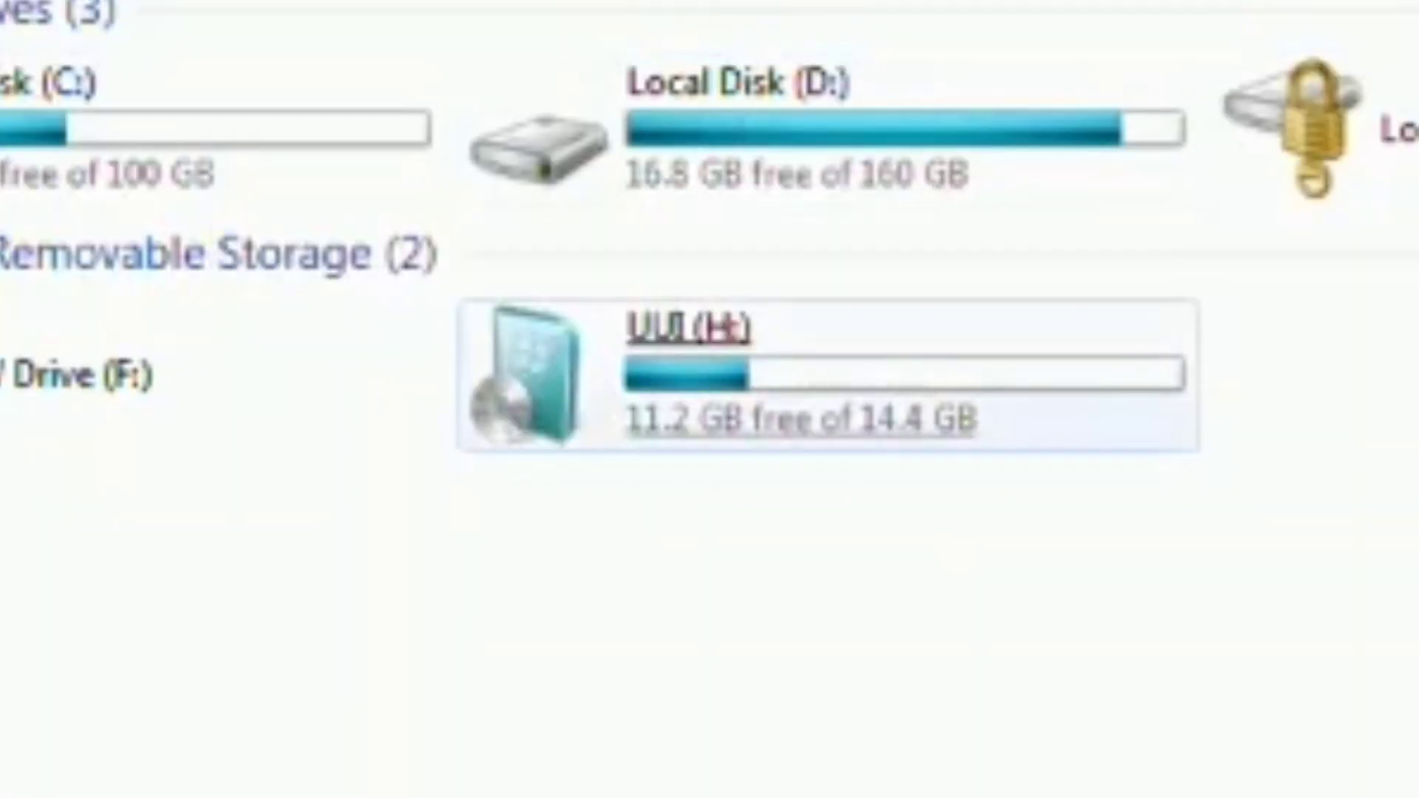
{"action": "left_click", "coordinate": [739, 370]}
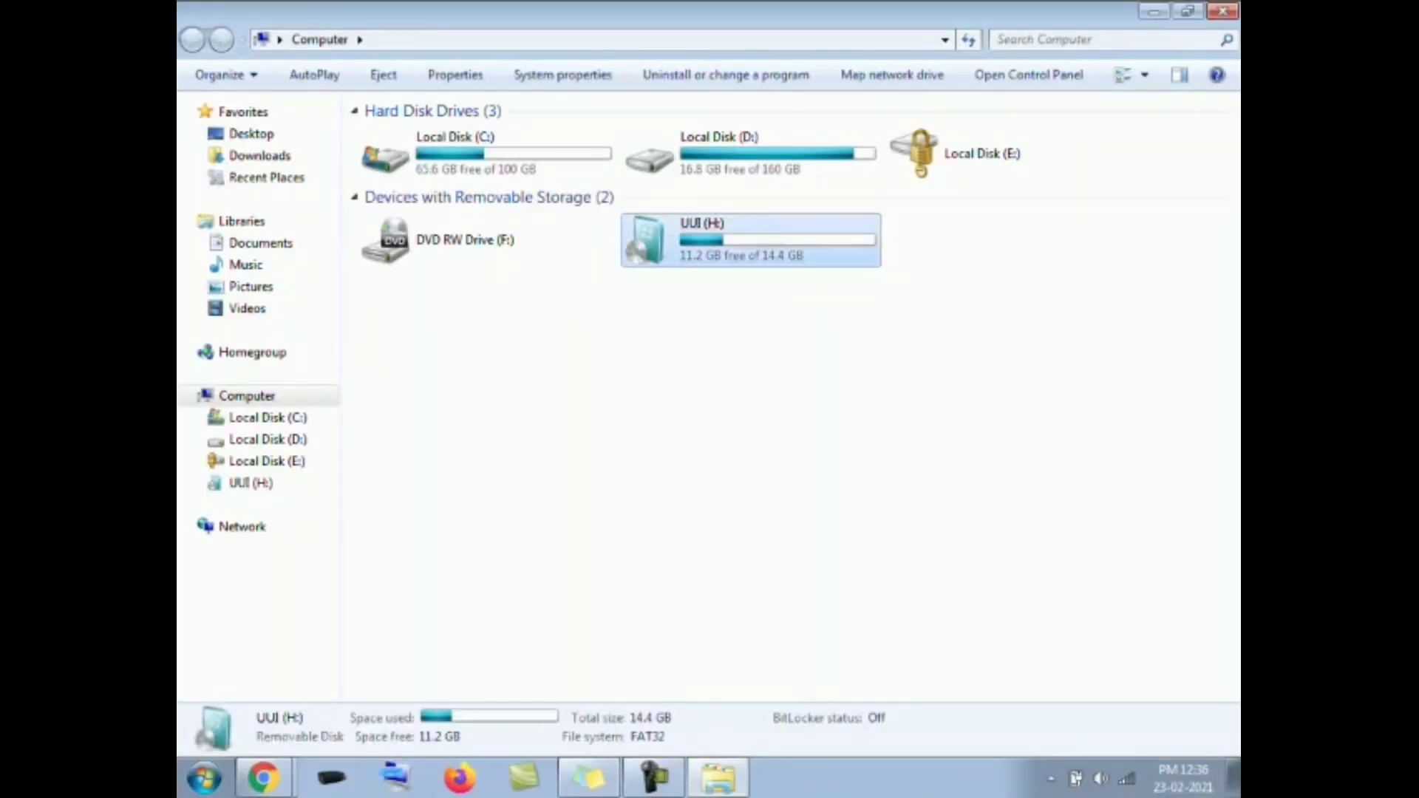
{"action": "left_click", "coordinate": [776, 384]}
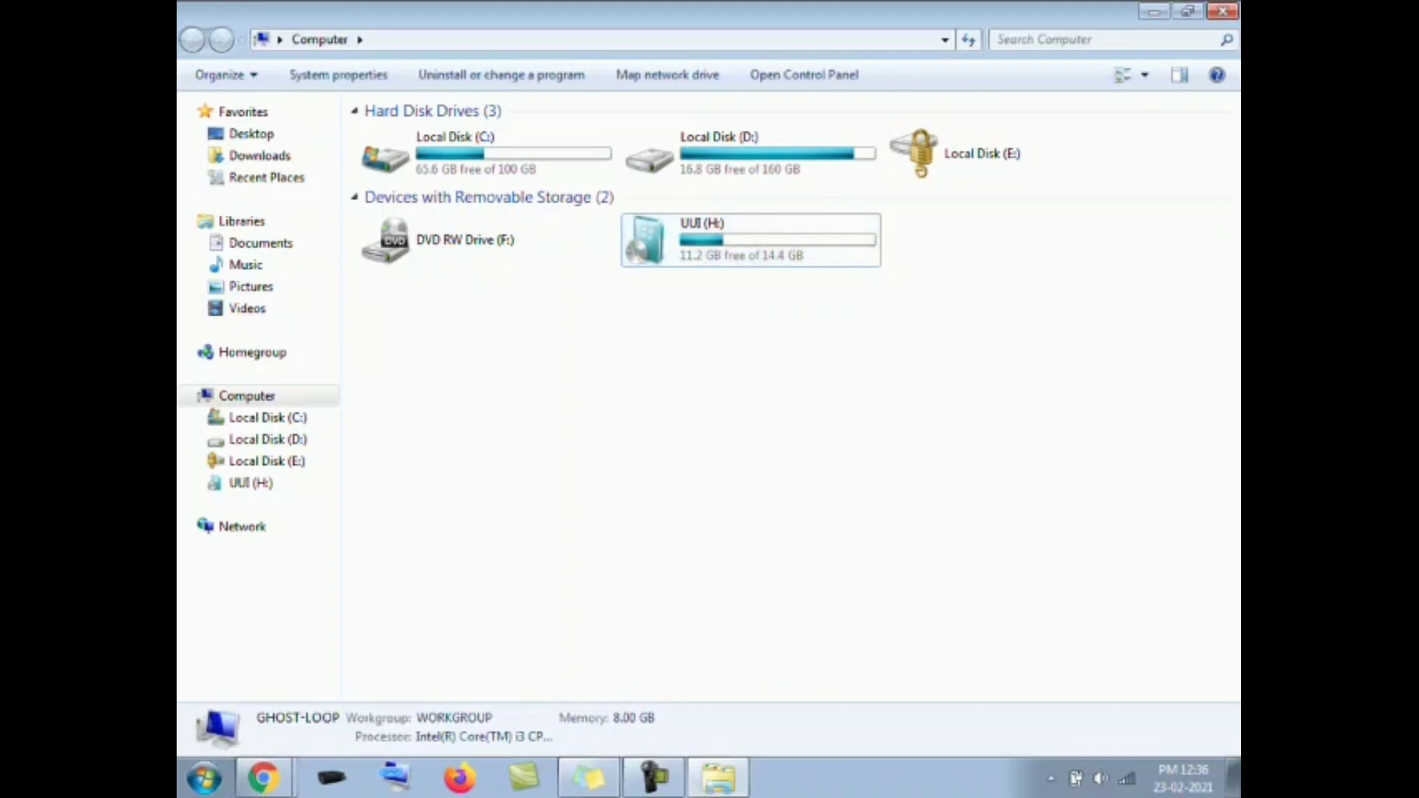